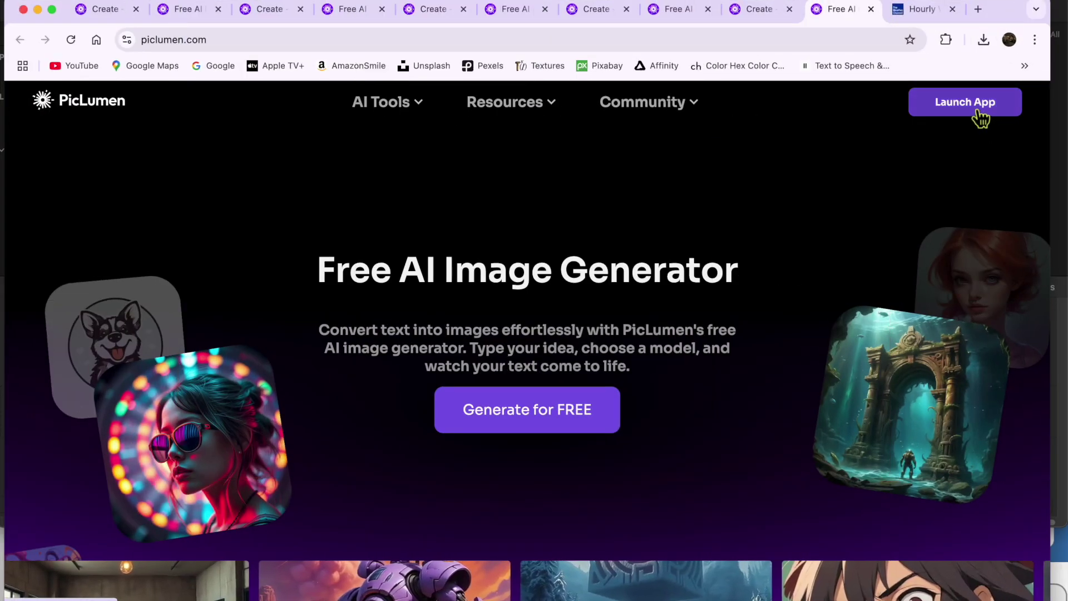
Launch the PicLumen image generator app from its homepage.
{"action": "left_click", "coordinate": [979, 106]}
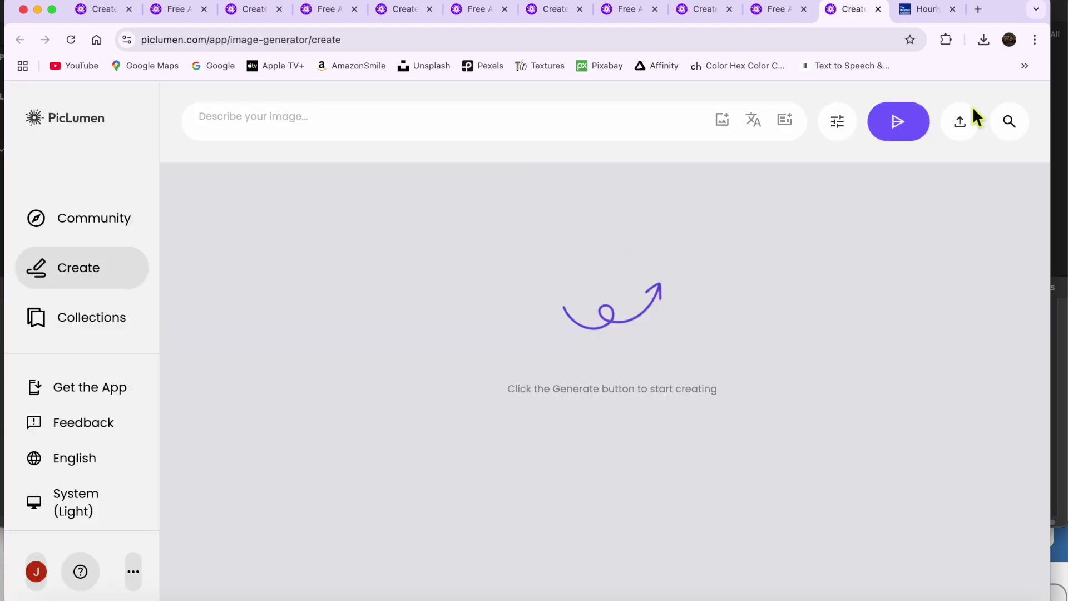
Paste the prepared description of a leather-clad woman on a wet neon-lit cobblestone street.
{"action": "right_click", "coordinate": [258, 124]}
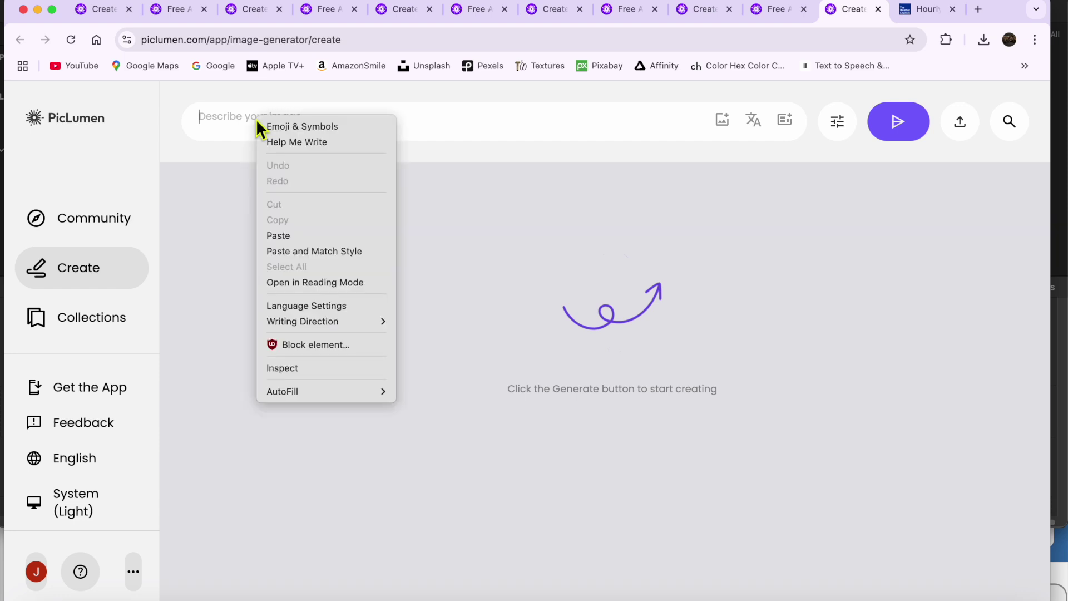
{"action": "left_click", "coordinate": [284, 234]}
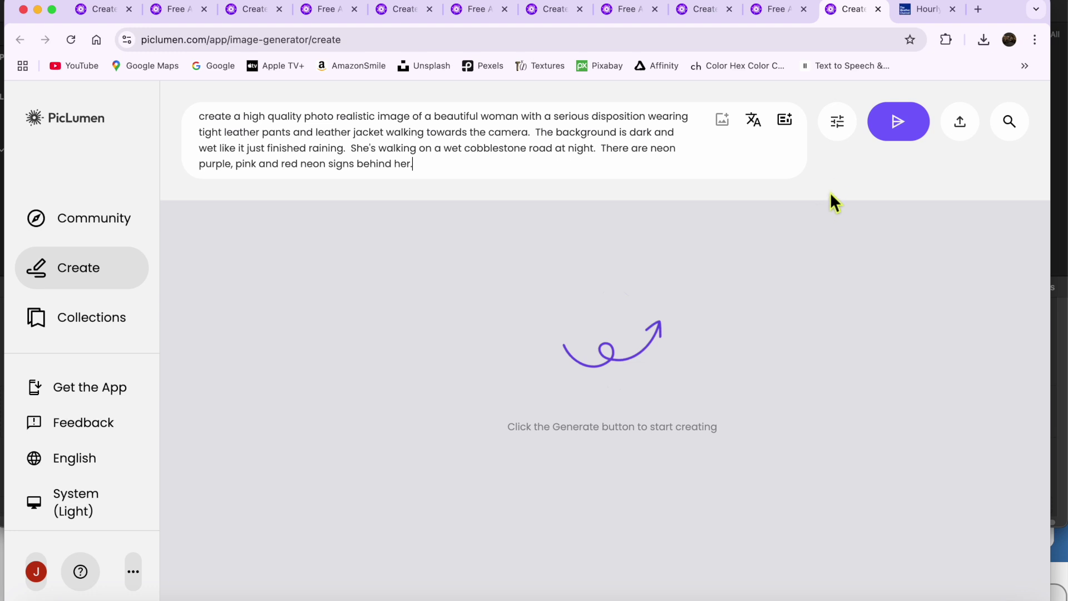
Generate four 16:9 images using the PicLumen Realistic V2 model.
{"action": "left_click", "coordinate": [845, 129]}
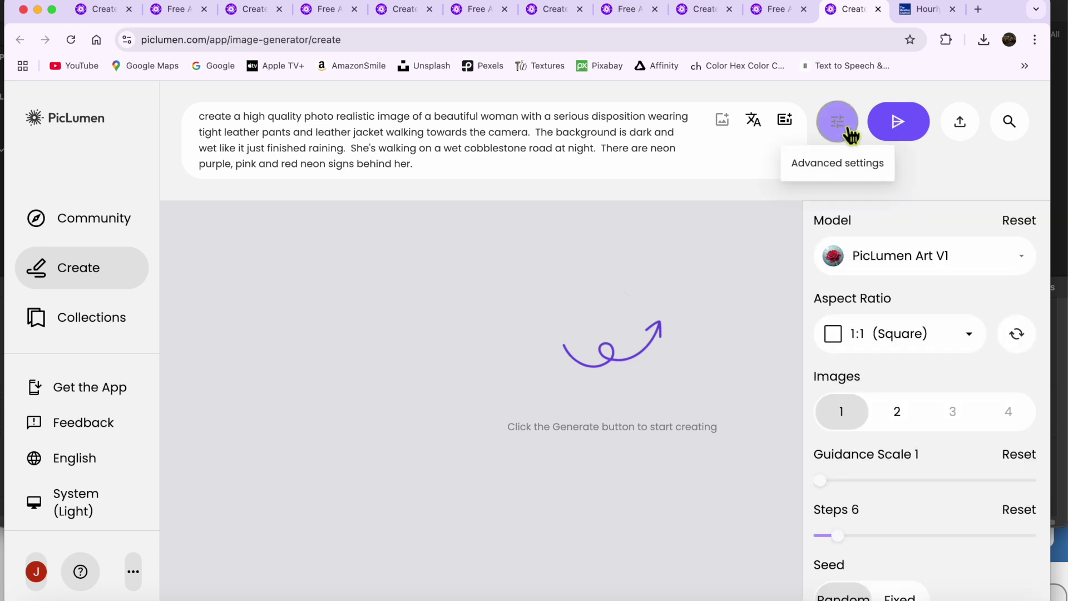
{"action": "left_click", "coordinate": [1031, 271]}
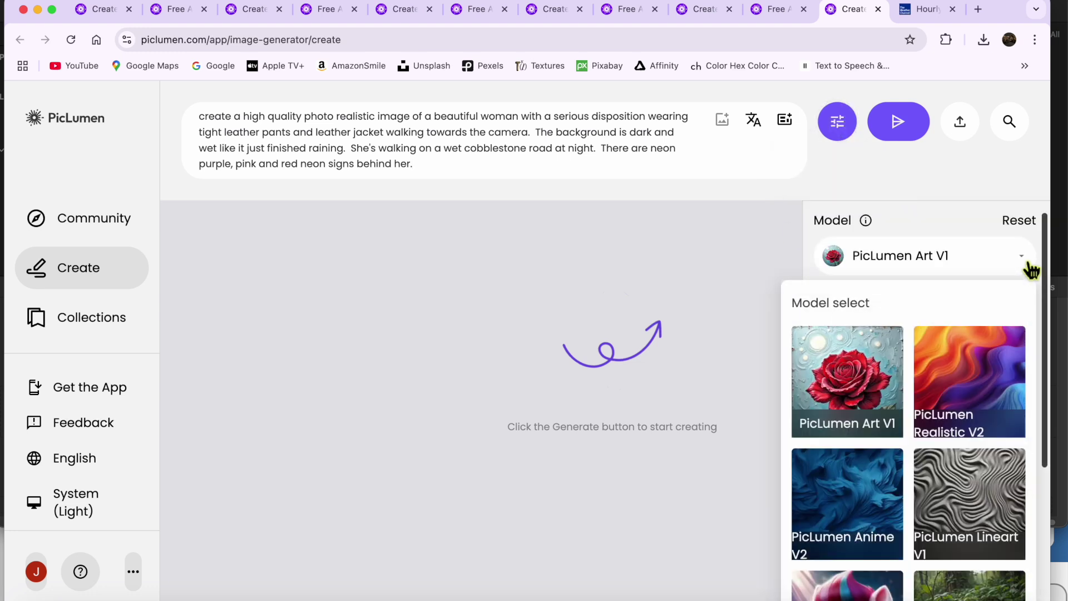
{"action": "left_click", "coordinate": [974, 381]}
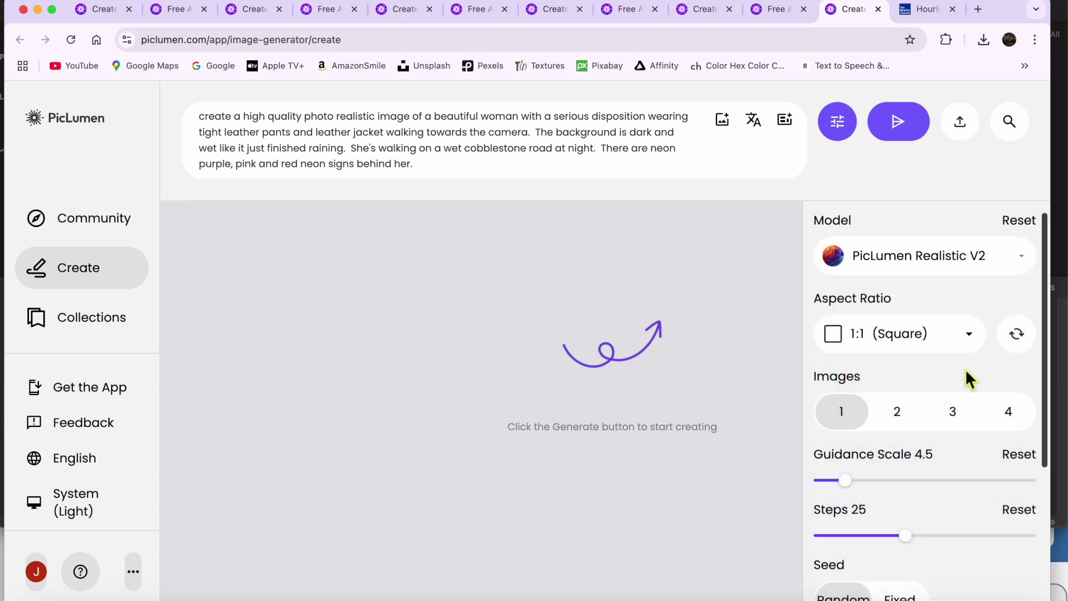
{"action": "left_click", "coordinate": [979, 344]}
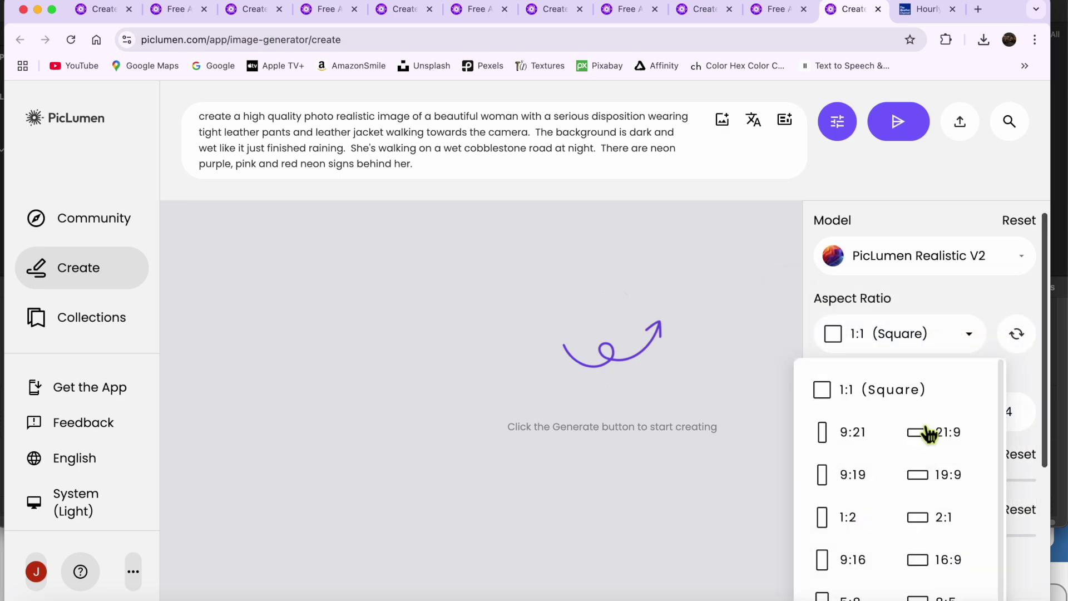
{"action": "left_click", "coordinate": [933, 559]}
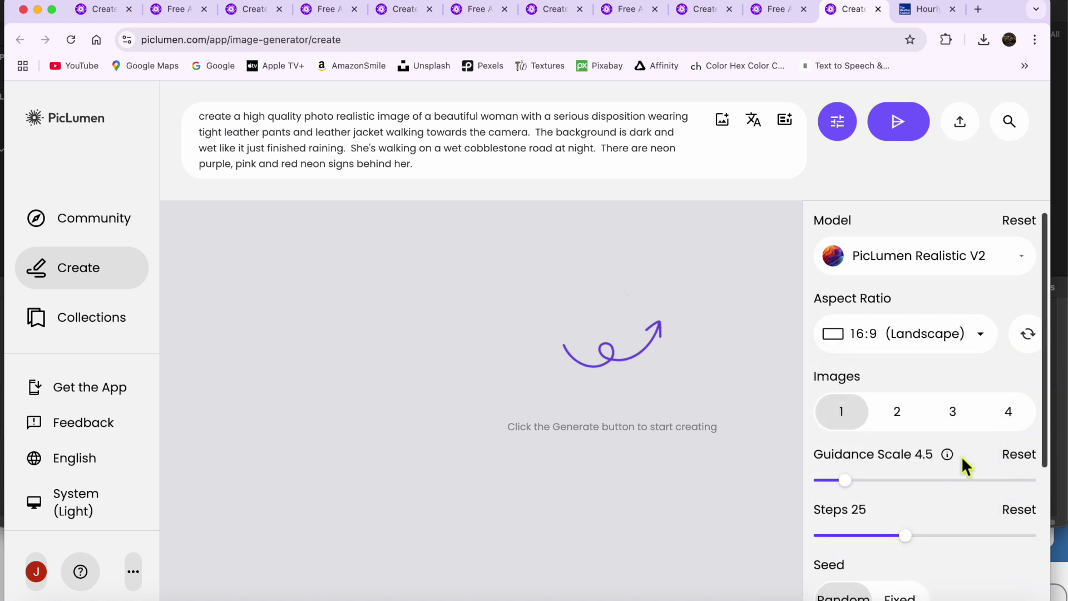
{"action": "left_click", "coordinate": [1008, 430]}
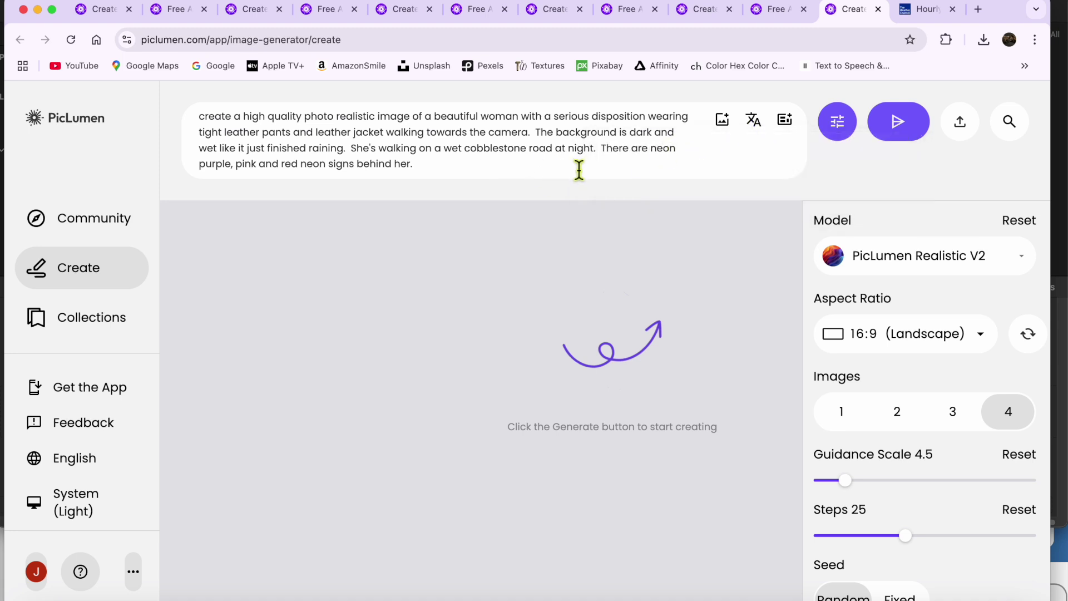
{"action": "left_click", "coordinate": [902, 126]}
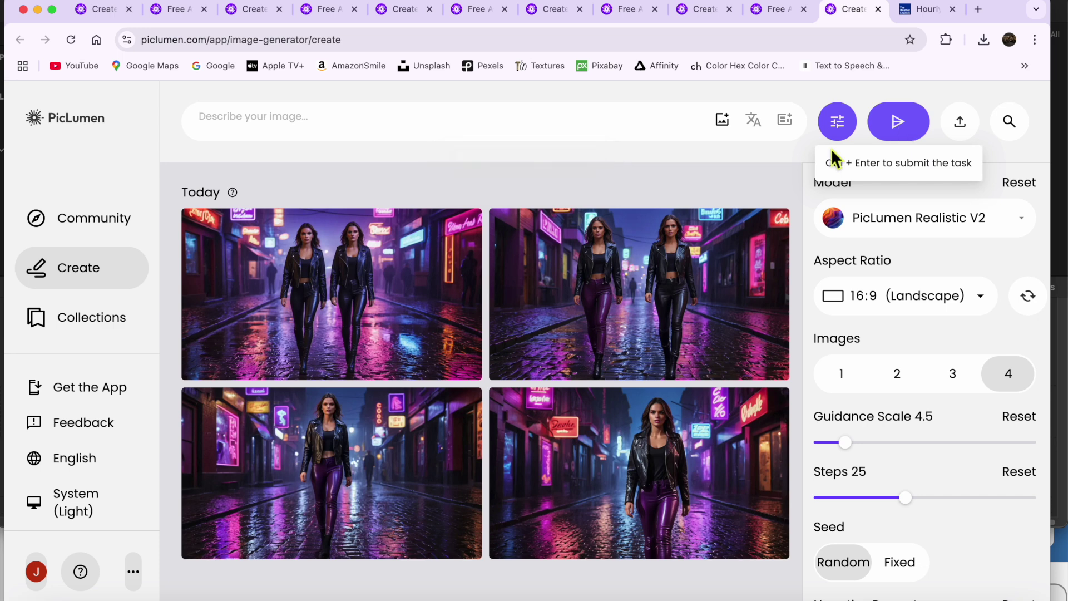
Upscale the lower-left single-woman street image at 2.0x.
{"action": "scroll", "coordinate": [513, 326], "scroll_direction": "down", "scroll_amount": 2}
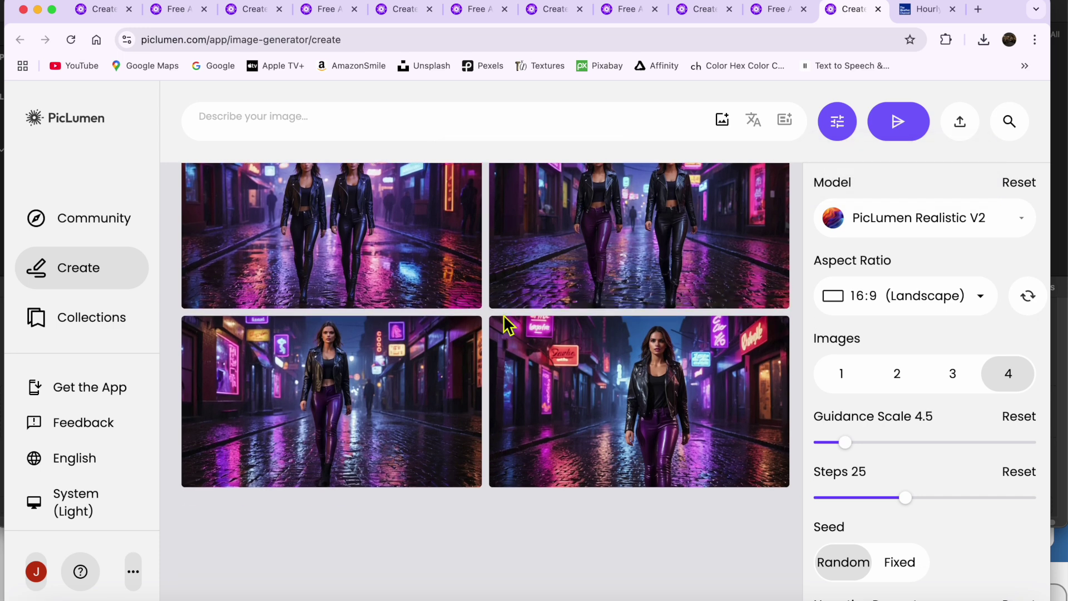
{"action": "mouse_move", "coordinate": [441, 393]}
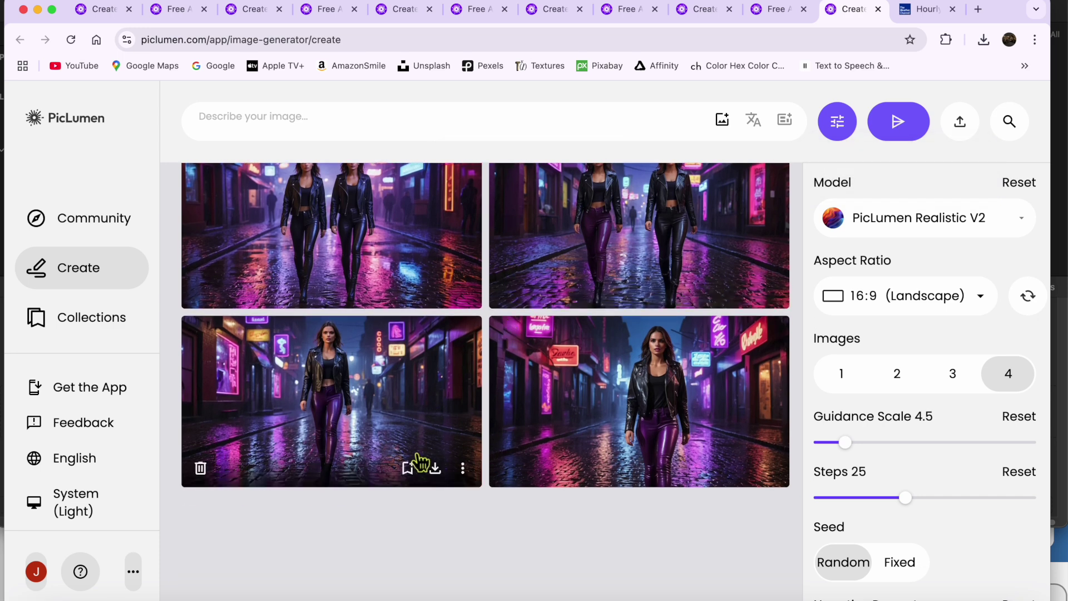
{"action": "left_click", "coordinate": [470, 472]}
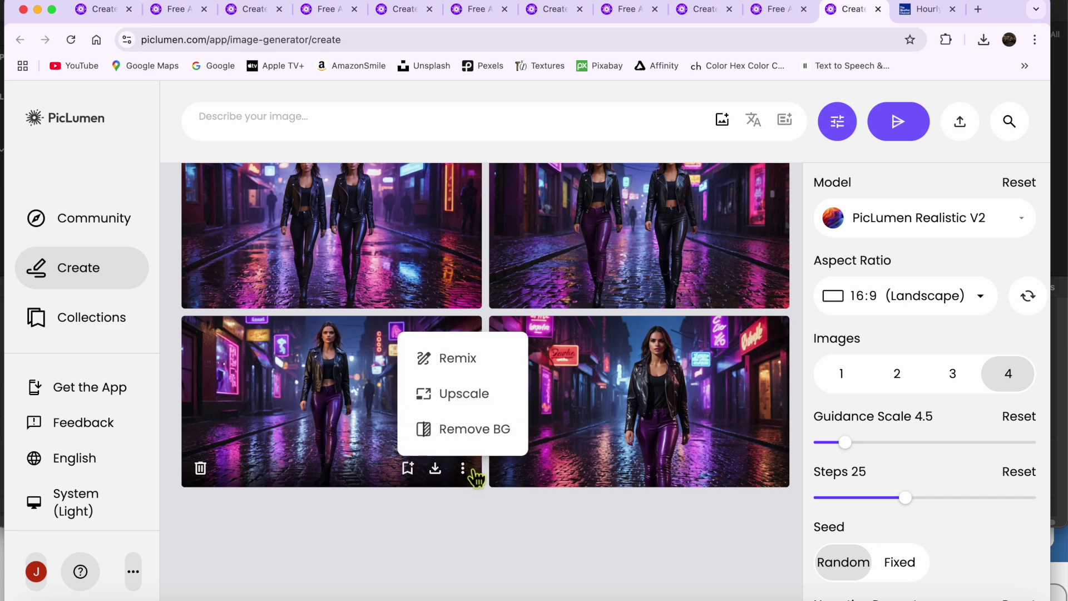
{"action": "left_click", "coordinate": [476, 411]}
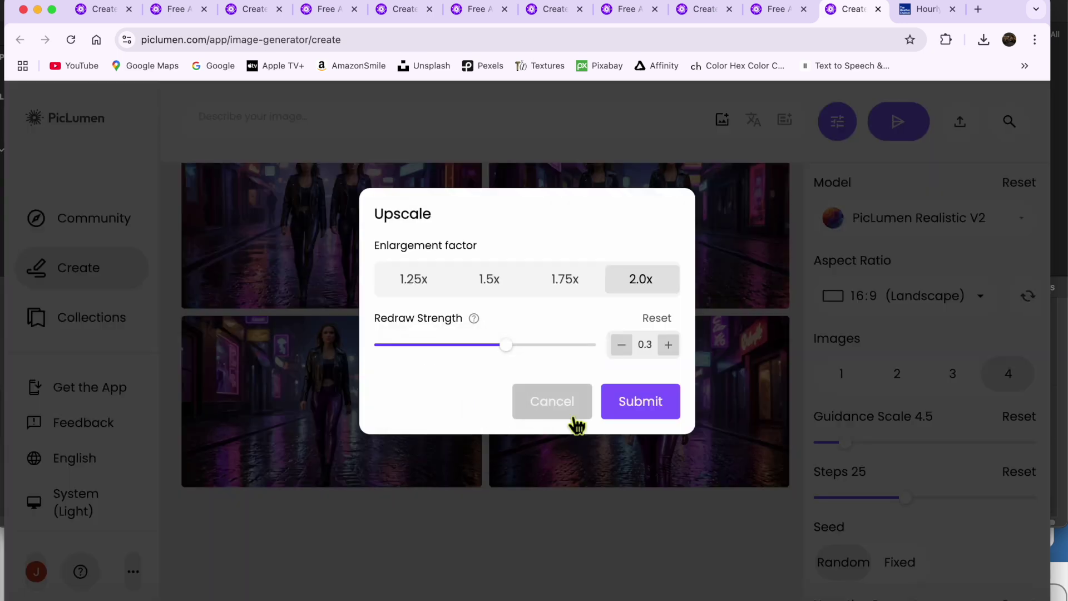
{"action": "left_click", "coordinate": [648, 411]}
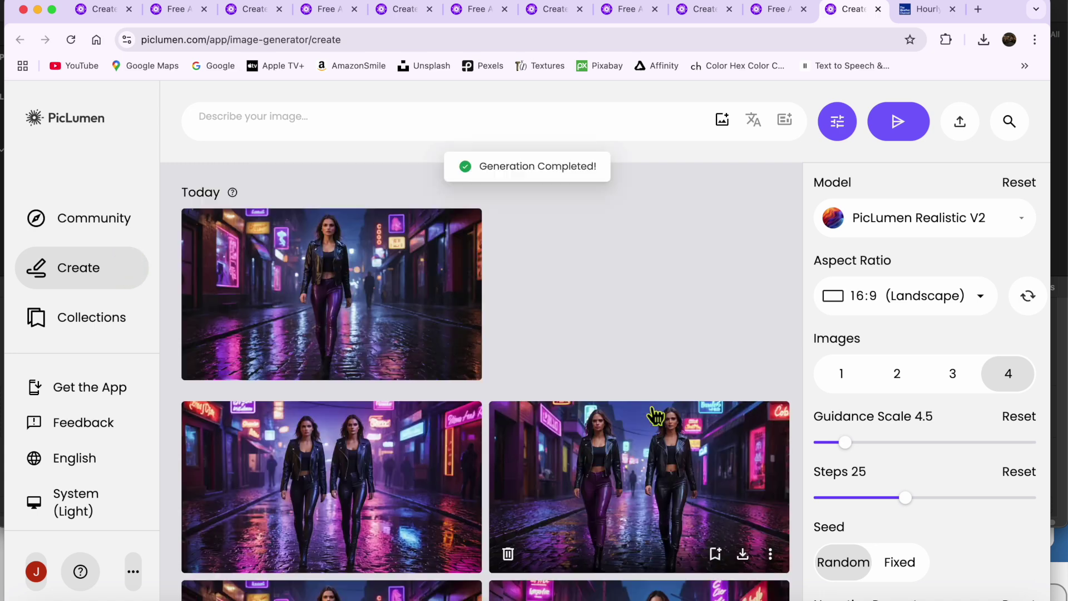
{"action": "mouse_move", "coordinate": [436, 367]}
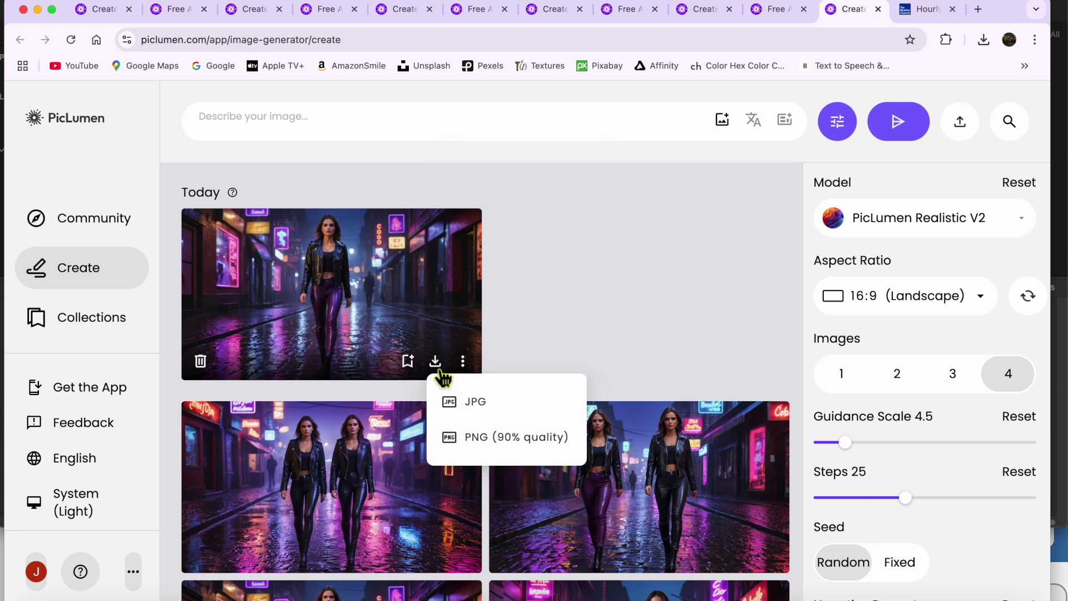
Download the upscaled image as a PNG.
{"action": "left_click", "coordinate": [477, 437]}
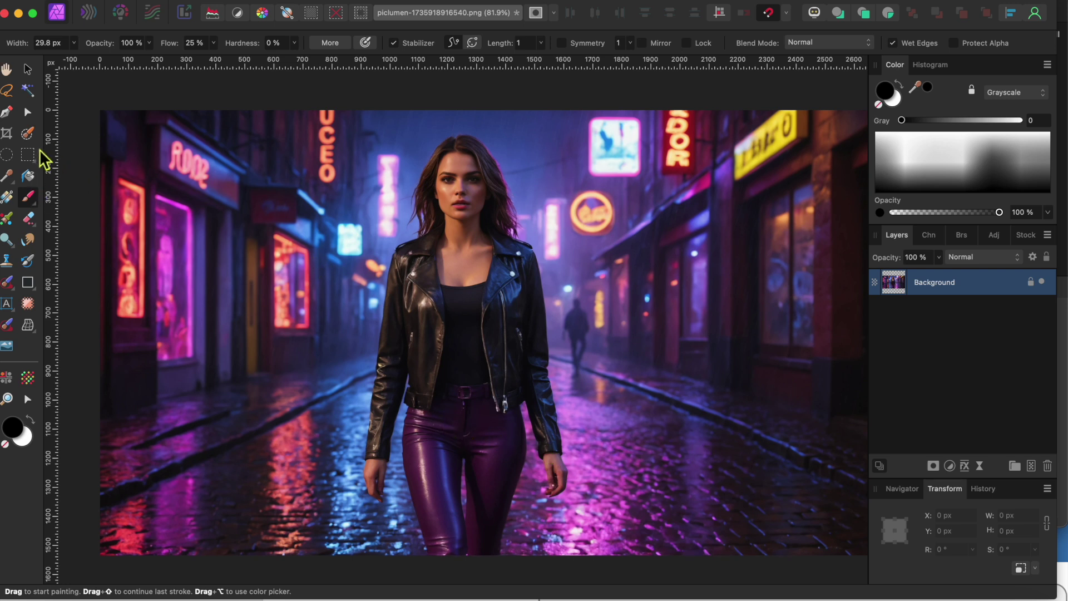
Paint an edge-snapping selection over the woman from head down, including both hands.
{"action": "left_click", "coordinate": [27, 134]}
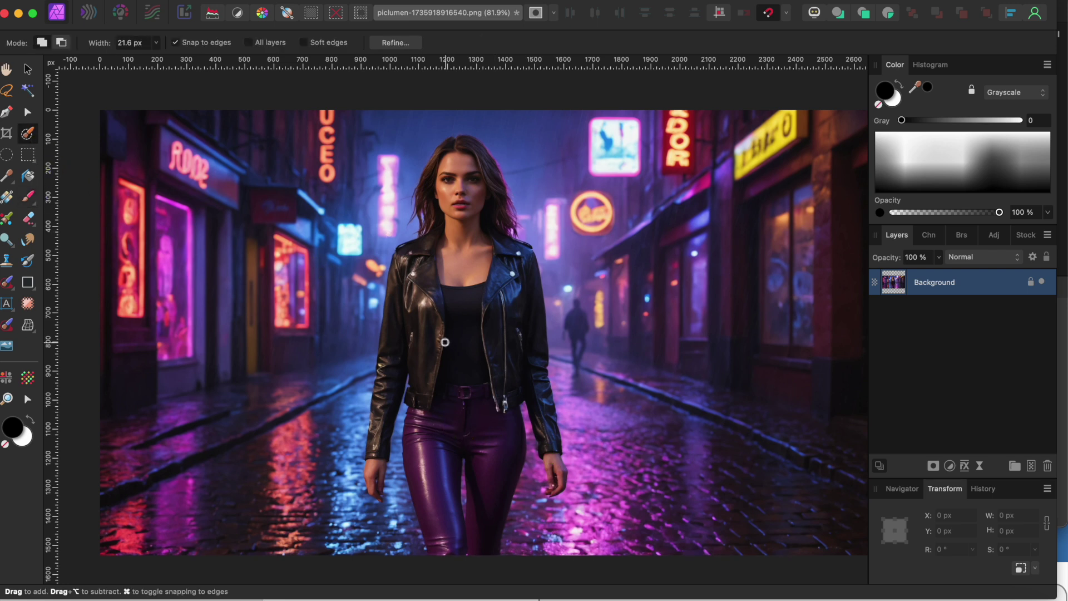
{"action": "key", "text": "bracketright"}
{"action": "key", "text": "bracketright"}
{"action": "key", "text": "bracketright"}
{"action": "mouse_move", "coordinate": [465, 222]}
{"action": "left_mouse_down"}
{"action": "mouse_move", "coordinate": [459, 189]}
{"action": "mouse_move", "coordinate": [435, 234]}
{"action": "mouse_move", "coordinate": [487, 231]}
{"action": "mouse_move", "coordinate": [491, 260]}
{"action": "mouse_move", "coordinate": [409, 319]}
{"action": "mouse_move", "coordinate": [407, 343]}
{"action": "mouse_move", "coordinate": [440, 344]}
{"action": "mouse_move", "coordinate": [430, 464]}
{"action": "mouse_move", "coordinate": [443, 541]}
{"action": "mouse_move", "coordinate": [485, 508]}
{"action": "mouse_move", "coordinate": [477, 363]}
{"action": "mouse_move", "coordinate": [501, 335]}
{"action": "mouse_move", "coordinate": [504, 284]}
{"action": "mouse_move", "coordinate": [511, 408]}
{"action": "left_mouse_up"}
{"action": "key", "text": "bracketleft"}
{"action": "key", "text": "bracketleft"}
{"action": "key", "text": "bracketleft"}
{"action": "key", "text": "bracketleft"}
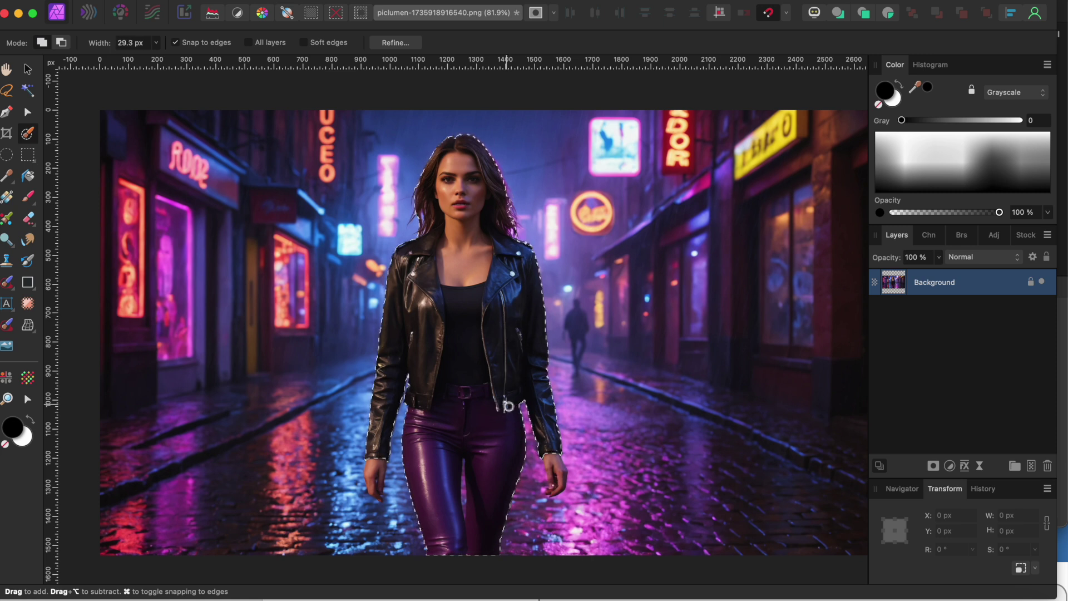
{"action": "mouse_move", "coordinate": [529, 460]}
{"action": "left_mouse_down"}
{"action": "mouse_move", "coordinate": [557, 445]}
{"action": "mouse_move", "coordinate": [558, 467]}
{"action": "left_mouse_up"}
{"action": "left_click_drag", "start_coordinate": [370, 470], "coordinate": [375, 478]}
Refine the selection along the gap between her legs with an 8 px brush.
{"action": "scroll", "coordinate": [443, 503], "scroll_direction": "up", "scroll_amount": 10}
{"action": "scroll", "coordinate": [445, 508], "scroll_direction": "down", "scroll_amount": 3}
{"action": "scroll", "coordinate": [445, 509], "scroll_direction": "right", "scroll_amount": 4}
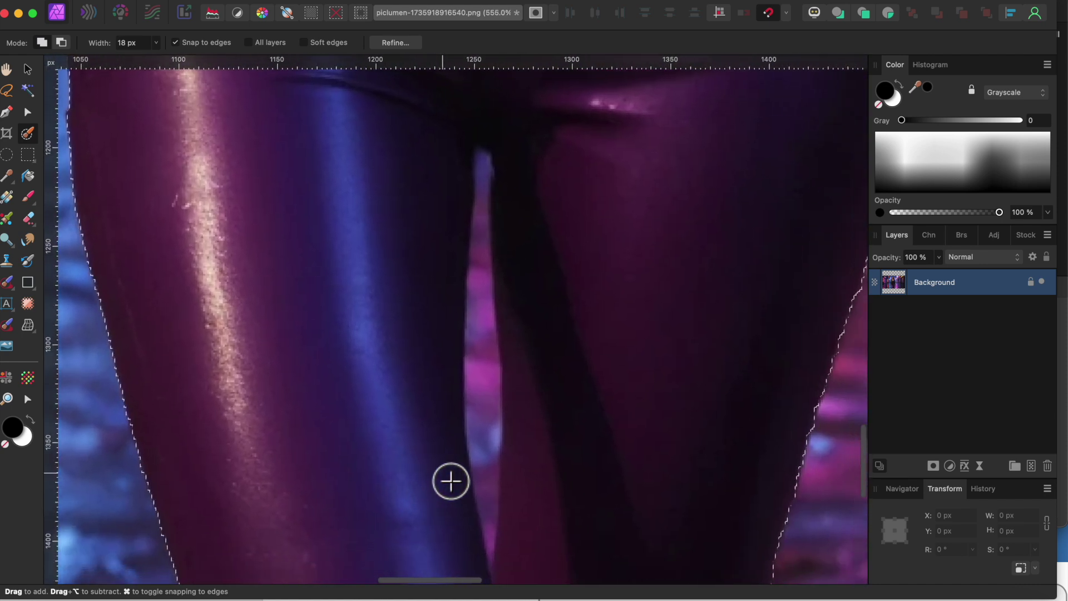
{"action": "key", "text": "bracketleft"}
{"action": "mouse_move", "coordinate": [486, 494]}
{"action": "left_mouse_down"}
{"action": "mouse_move", "coordinate": [489, 508]}
{"action": "mouse_move", "coordinate": [489, 229]}
{"action": "left_mouse_up"}
{"action": "scroll", "coordinate": [486, 227], "scroll_direction": "down", "scroll_amount": 5}
{"action": "scroll", "coordinate": [486, 226], "scroll_direction": "down", "scroll_amount": 2}
{"action": "scroll", "coordinate": [489, 226], "scroll_direction": "up", "scroll_amount": 10}
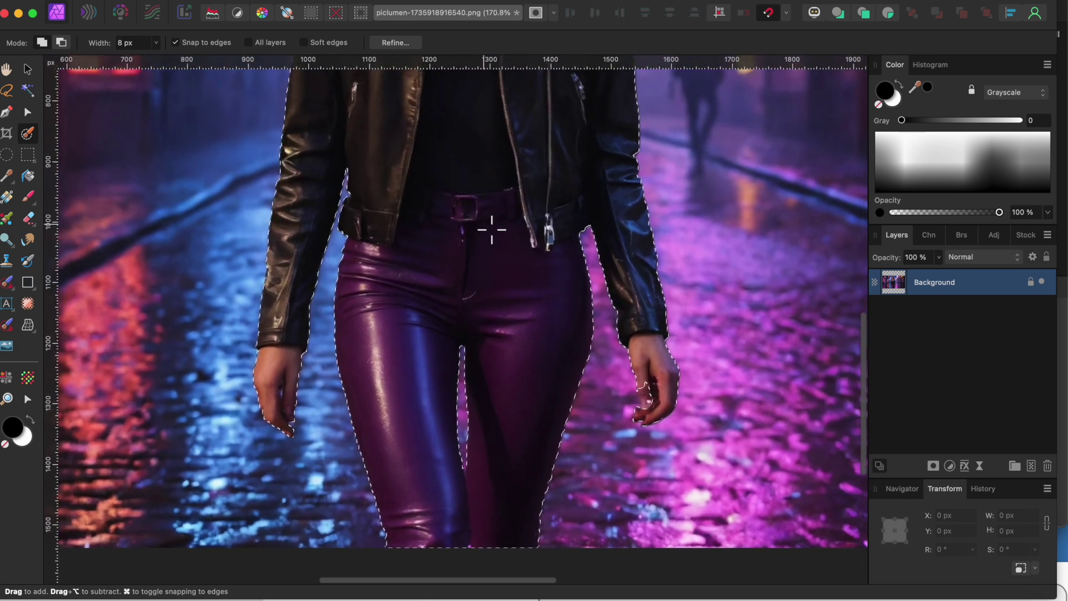
{"action": "scroll", "coordinate": [489, 234], "scroll_direction": "down", "scroll_amount": 2}
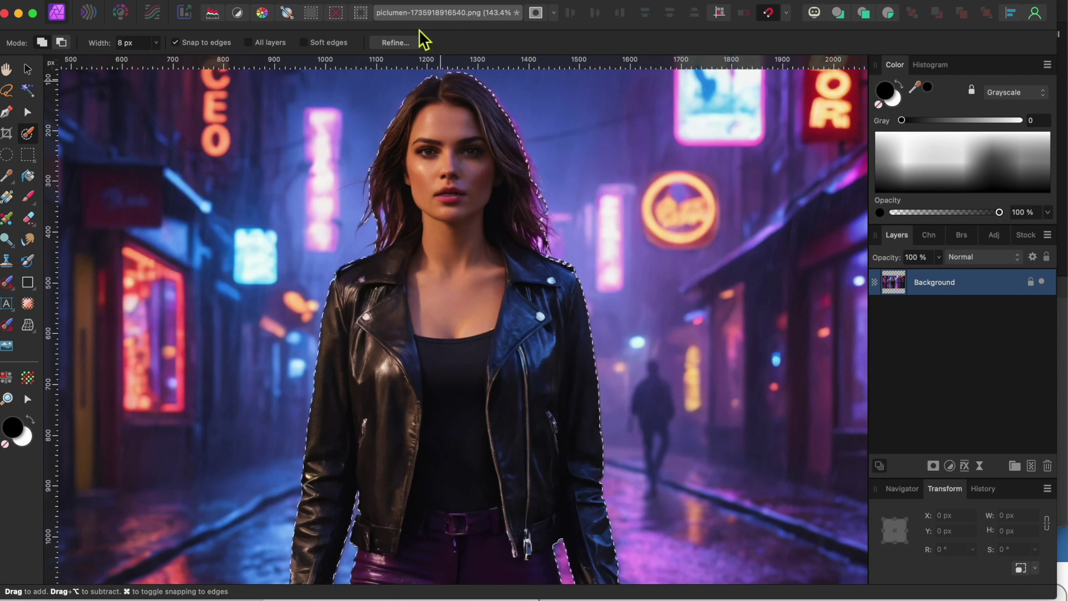
Refine the hair edges and output the woman as a new layer with mask.
{"action": "left_click", "coordinate": [409, 43]}
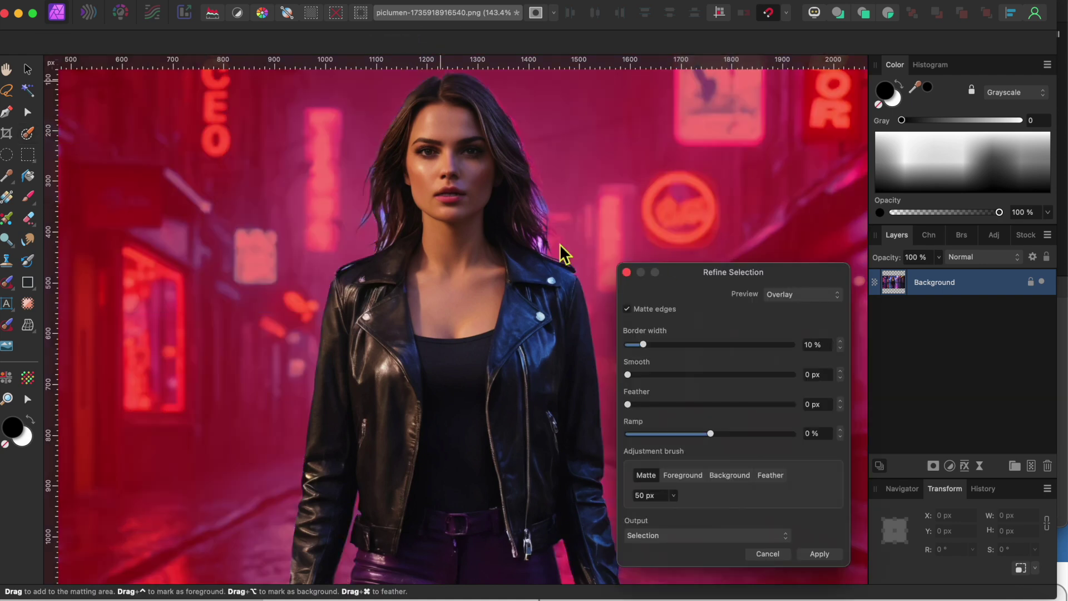
{"action": "mouse_move", "coordinate": [387, 227]}
{"action": "left_mouse_down"}
{"action": "mouse_move", "coordinate": [362, 233]}
{"action": "mouse_move", "coordinate": [372, 181]}
{"action": "left_mouse_up"}
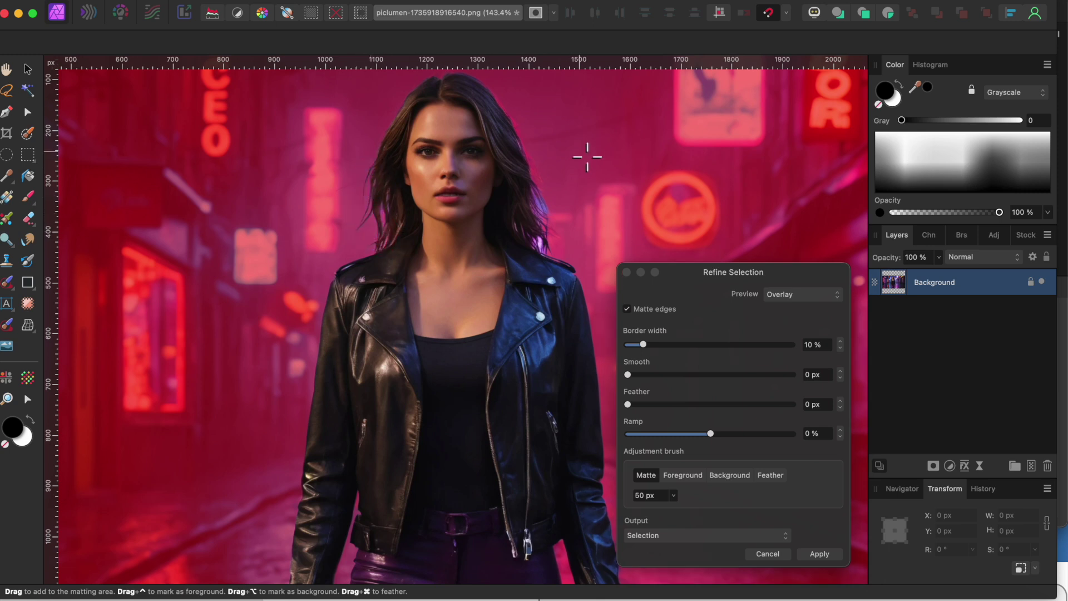
{"action": "left_click_drag", "start_coordinate": [555, 245], "coordinate": [551, 208]}
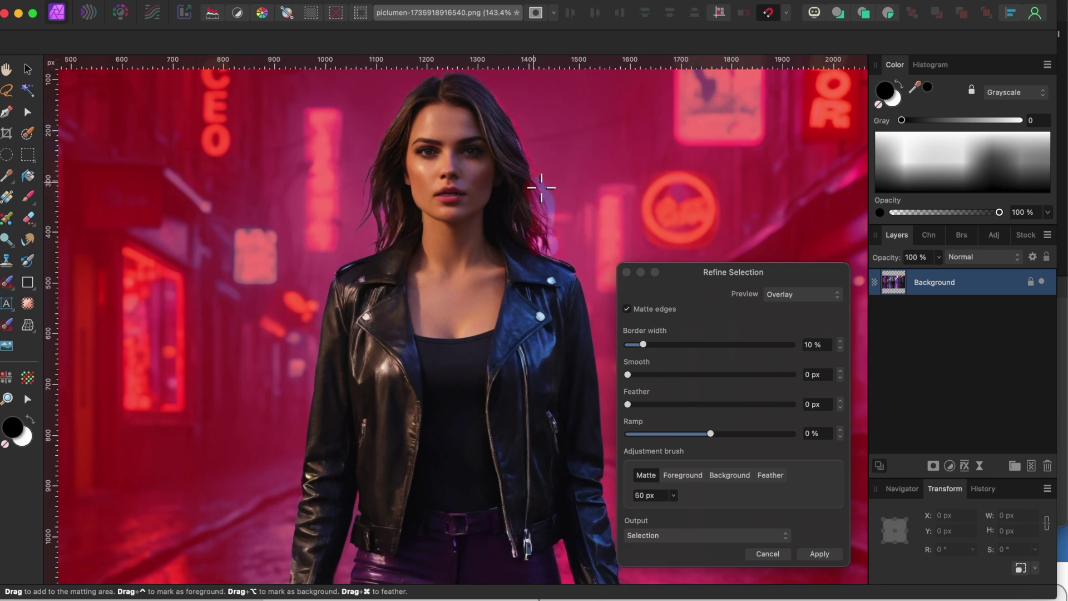
{"action": "scroll", "coordinate": [542, 187], "scroll_direction": "down", "scroll_amount": 5}
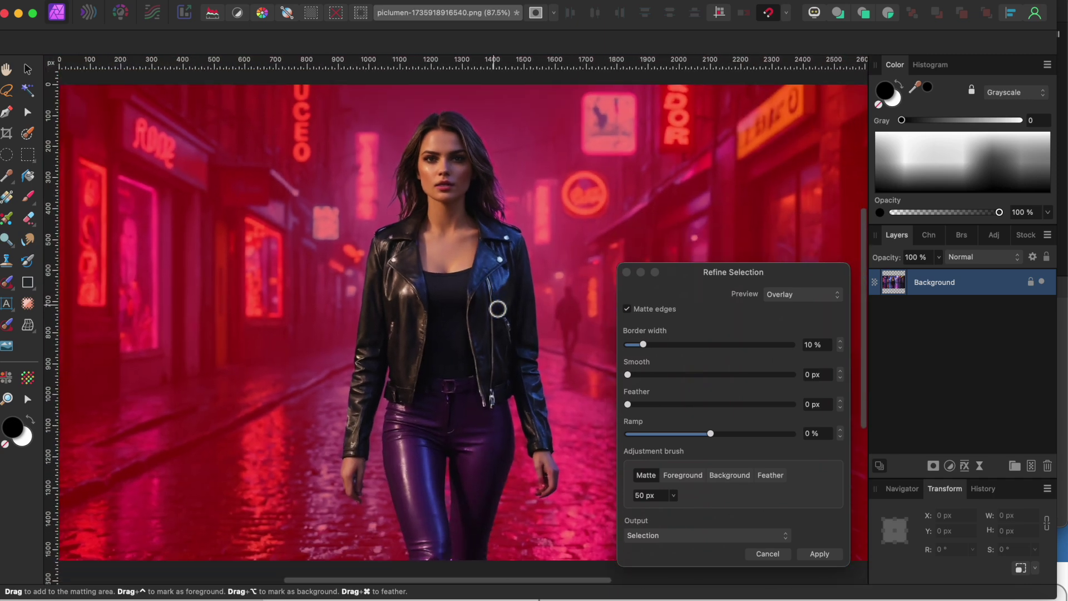
{"action": "left_click", "coordinate": [702, 535]}
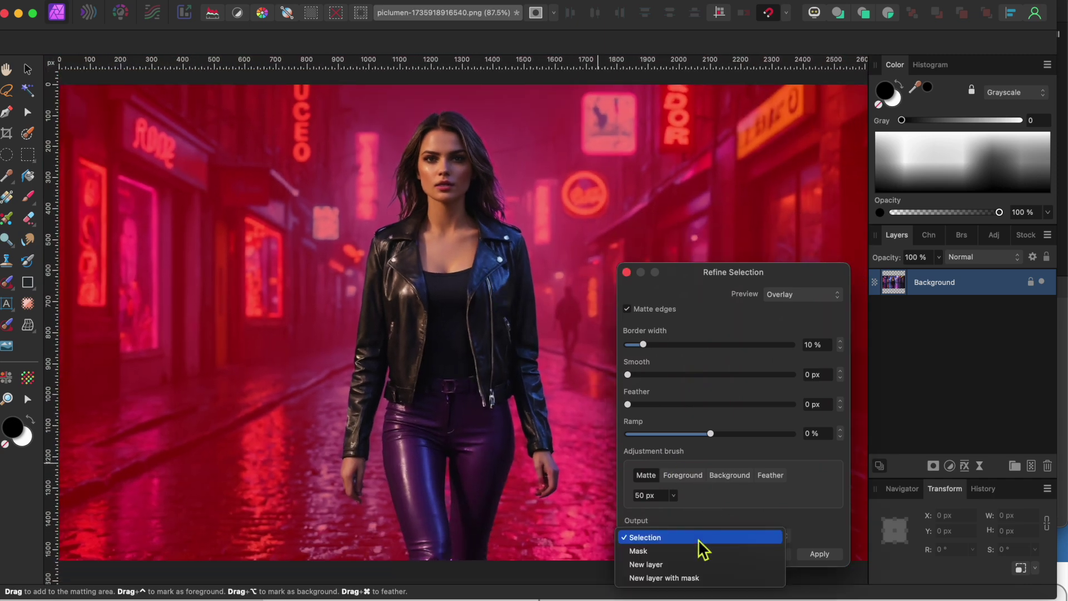
{"action": "left_click", "coordinate": [661, 578]}
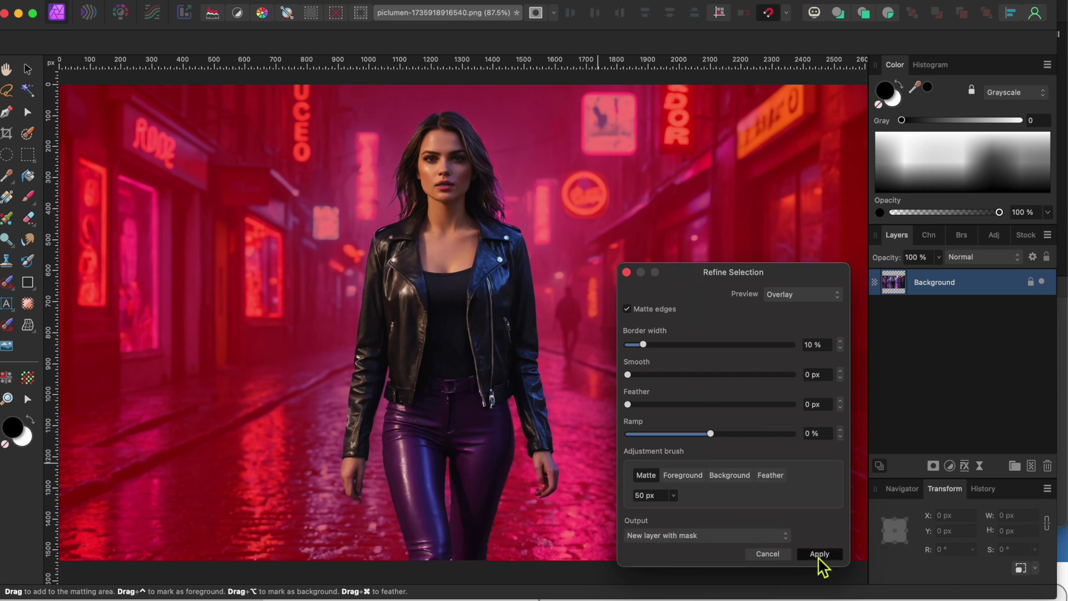
{"action": "left_click", "coordinate": [817, 554]}
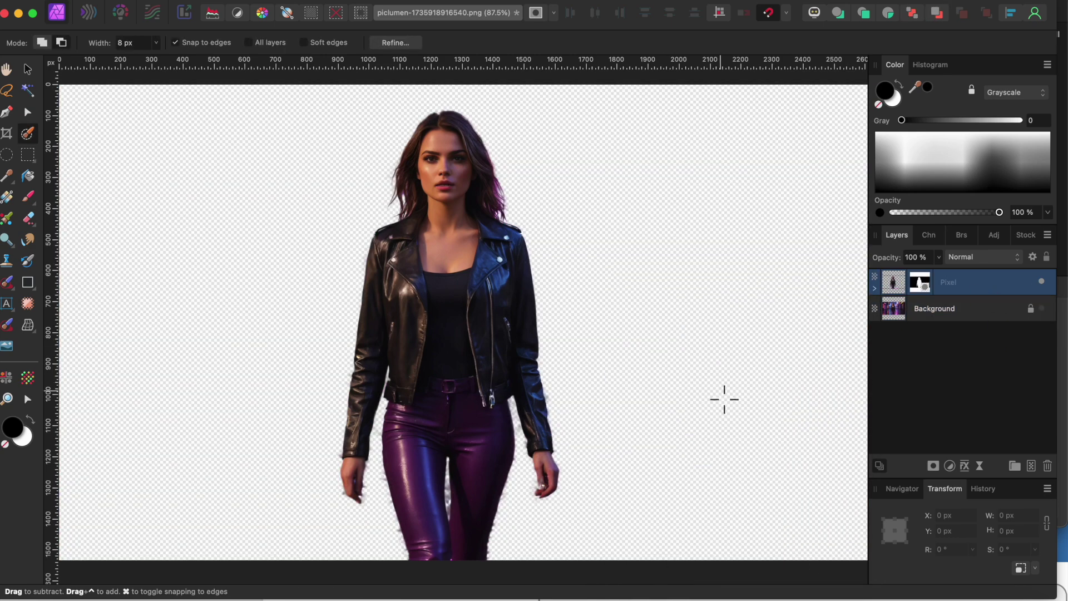
Show the neon street background, duplicate the cutout twice, and select the bottom copy.
{"action": "left_click", "coordinate": [1045, 311]}
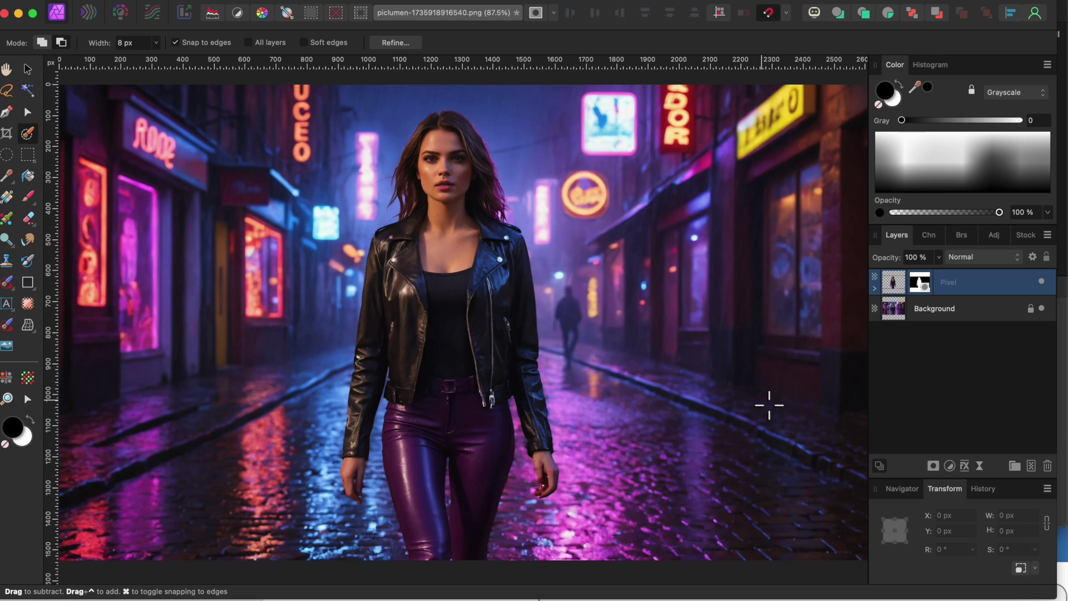
{"action": "key", "text": "b"}
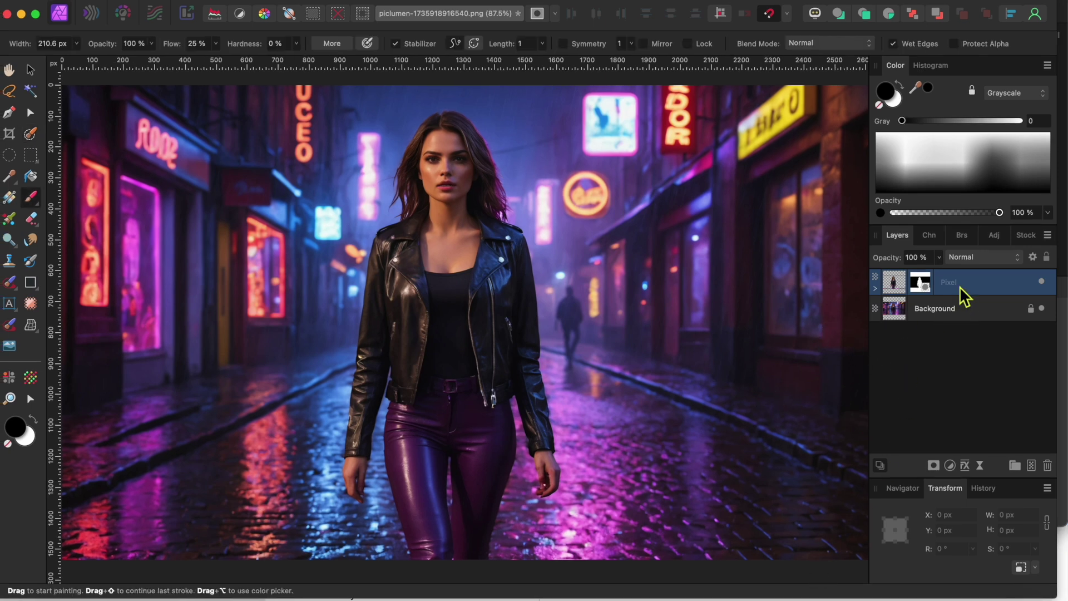
{"action": "key", "text": "super+shift+n"}
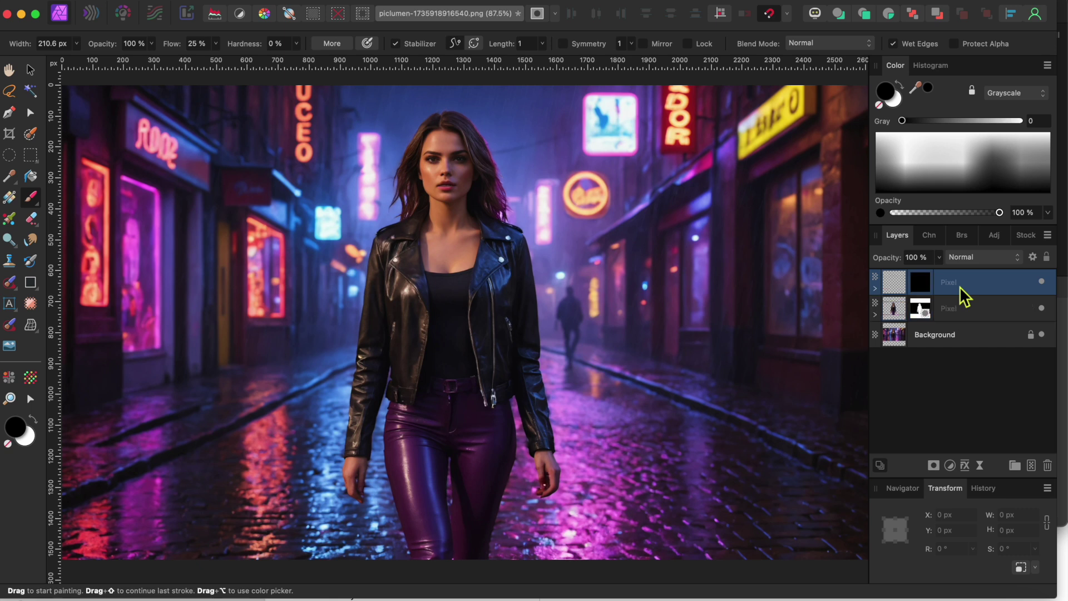
{"action": "key", "text": "super+shift+n"}
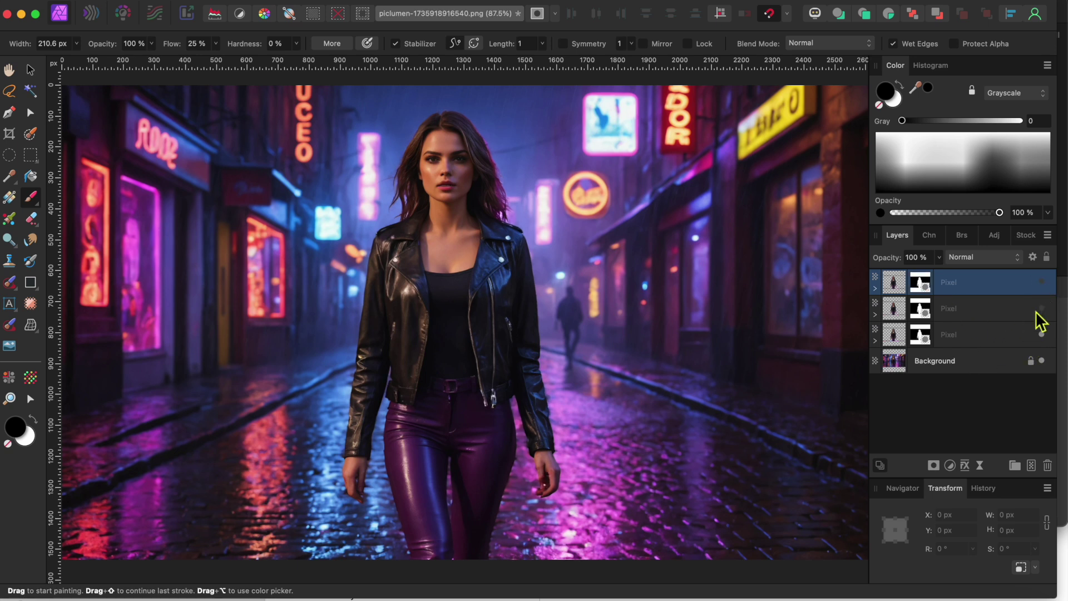
{"action": "left_click", "coordinate": [947, 337]}
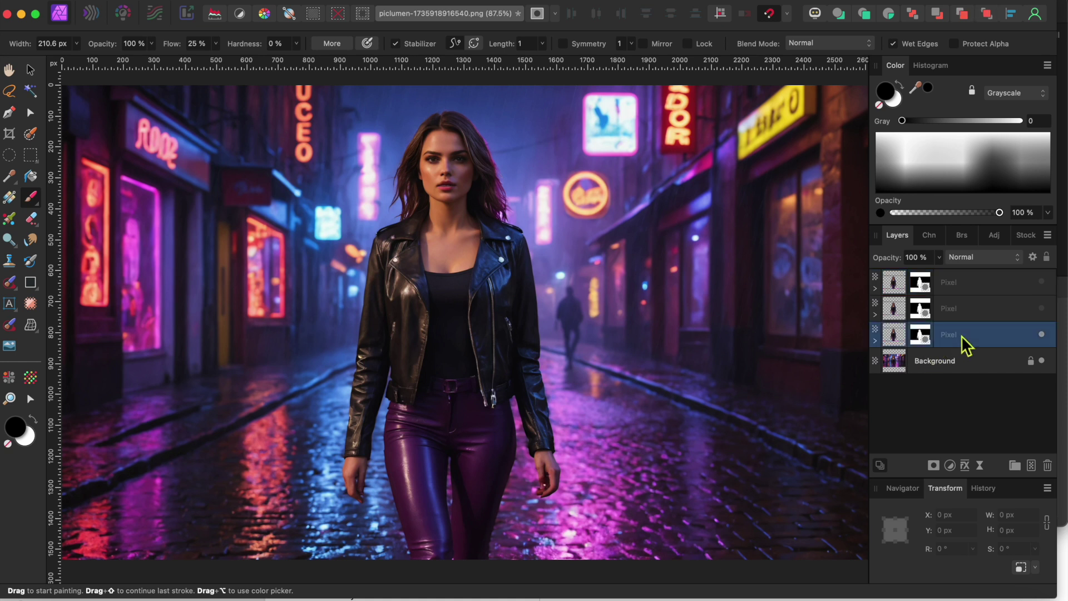
Give the bottom cutout copy a magenta FA00FF Color Overlay.
{"action": "left_click", "coordinate": [967, 470]}
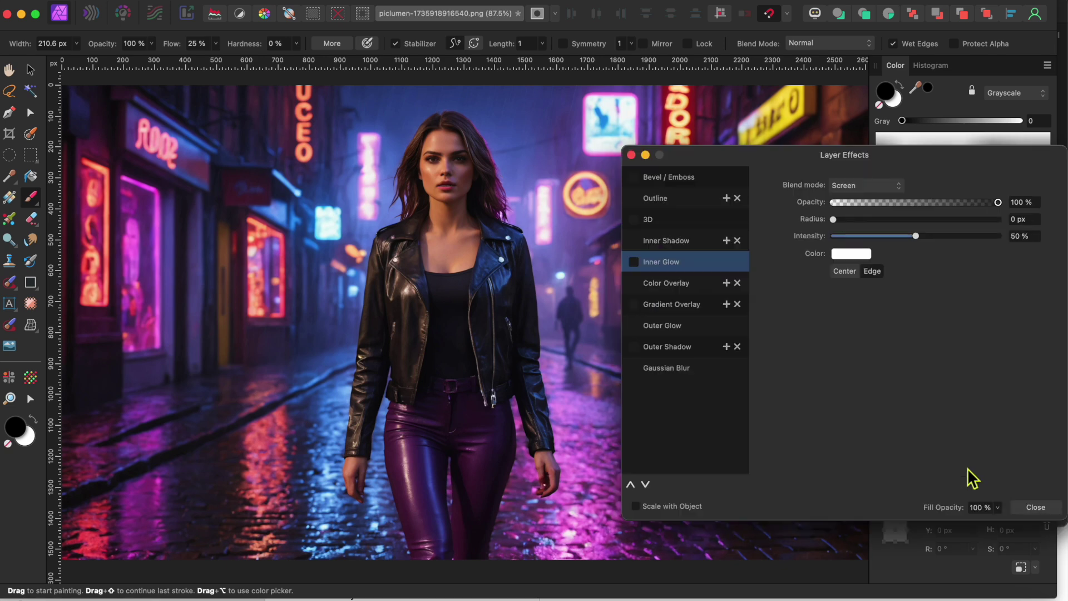
{"action": "left_click", "coordinate": [646, 288]}
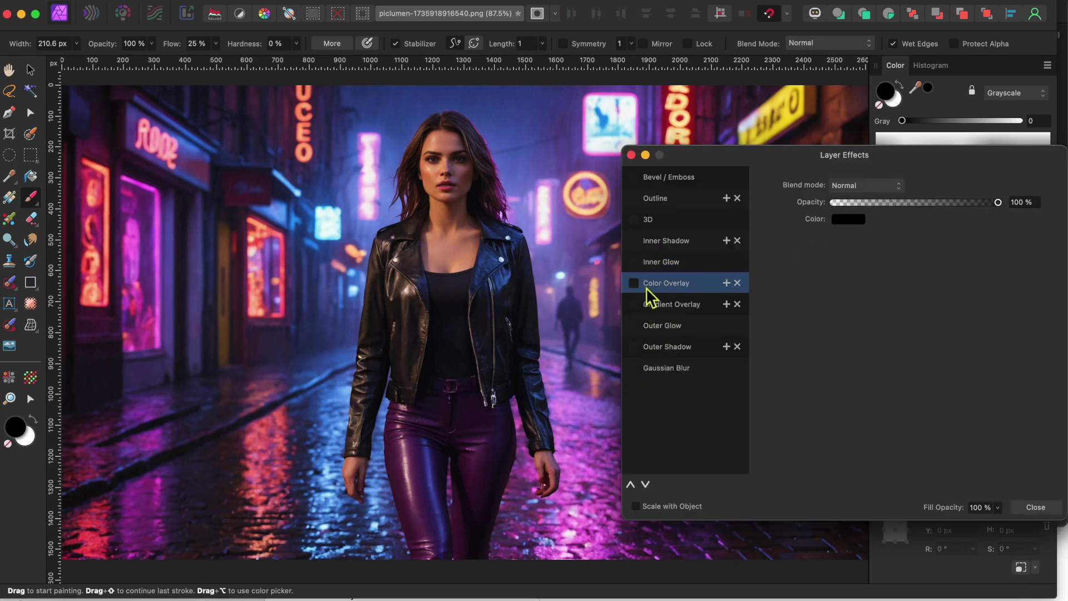
{"action": "left_click", "coordinate": [634, 284]}
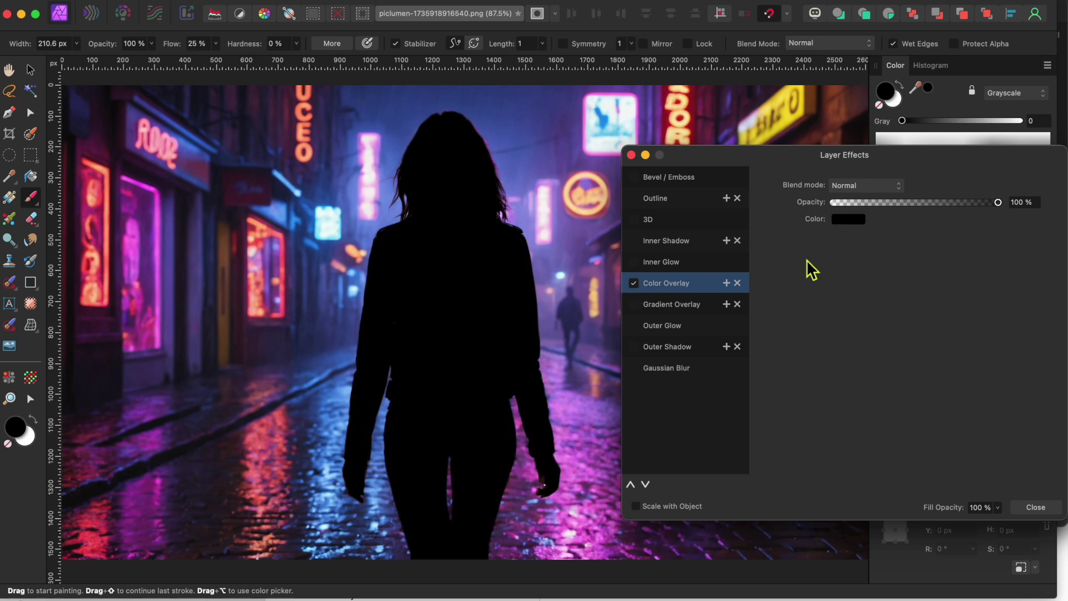
{"action": "left_click", "coordinate": [848, 220]}
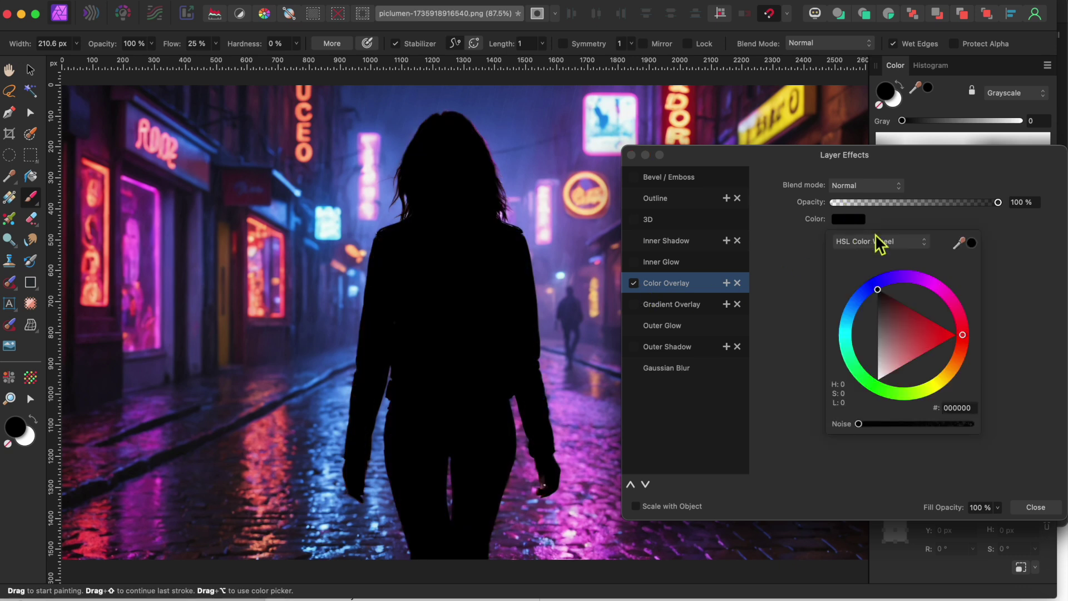
{"action": "left_click", "coordinate": [934, 287]}
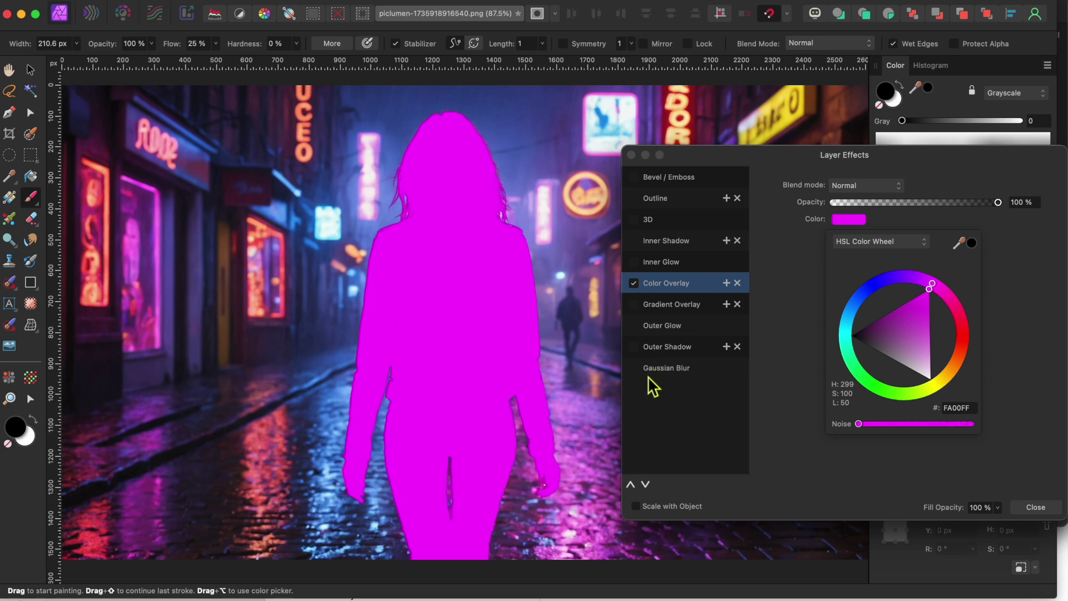
Blur the magenta silhouette with a 100 px Gaussian Blur.
{"action": "left_click", "coordinate": [662, 369]}
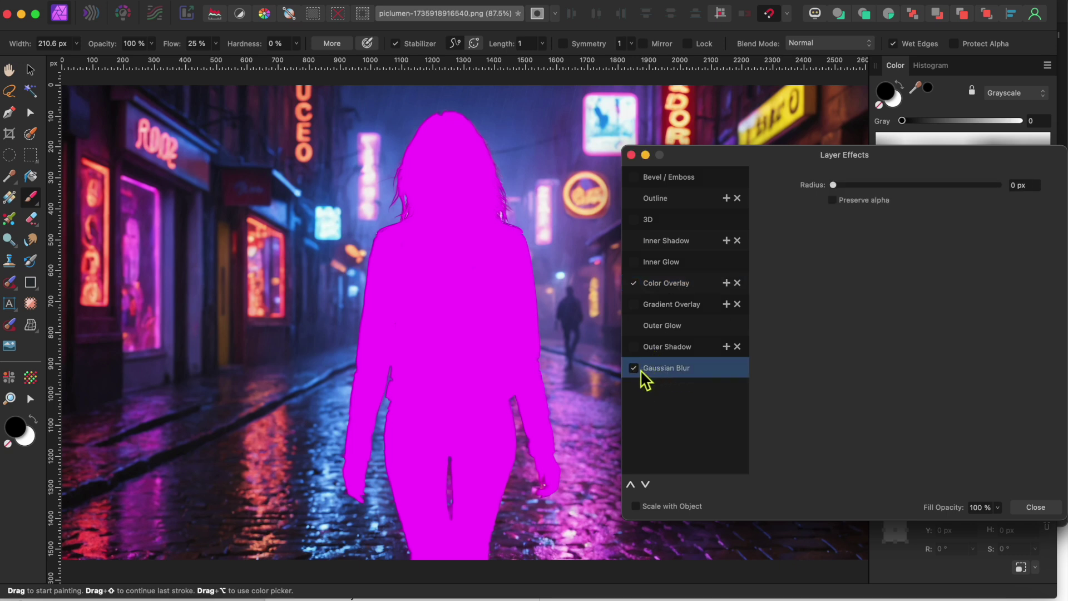
{"action": "left_click_drag", "start_coordinate": [835, 187], "coordinate": [999, 195]}
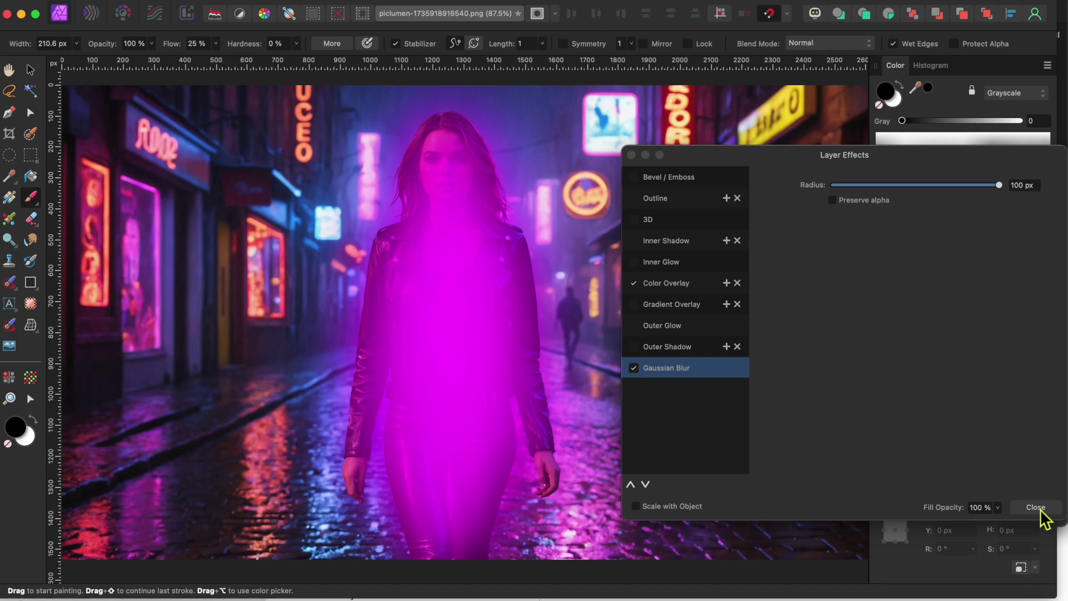
{"action": "left_click", "coordinate": [1035, 506]}
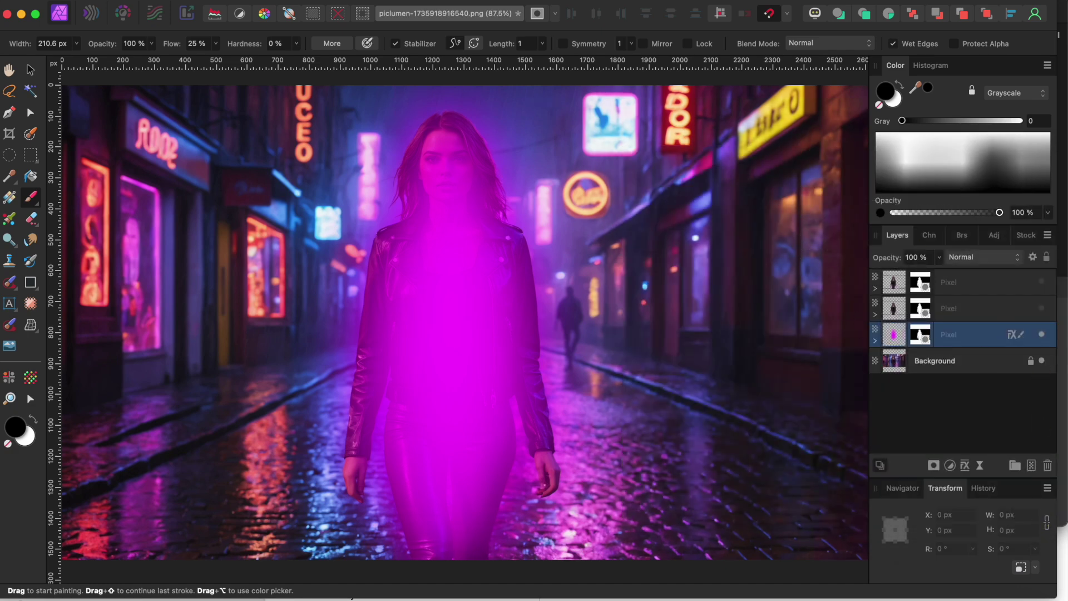
Show the middle cutout copy and add an Outer Glow with 18.8 px radius, 20% intensity.
{"action": "left_click", "coordinate": [1042, 310]}
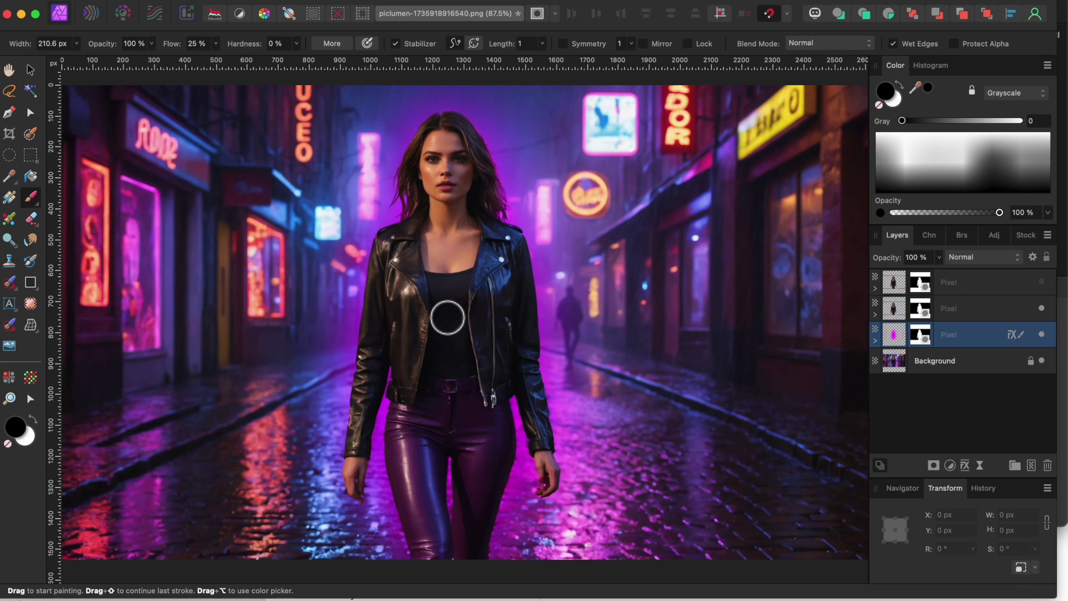
{"action": "left_click", "coordinate": [972, 308]}
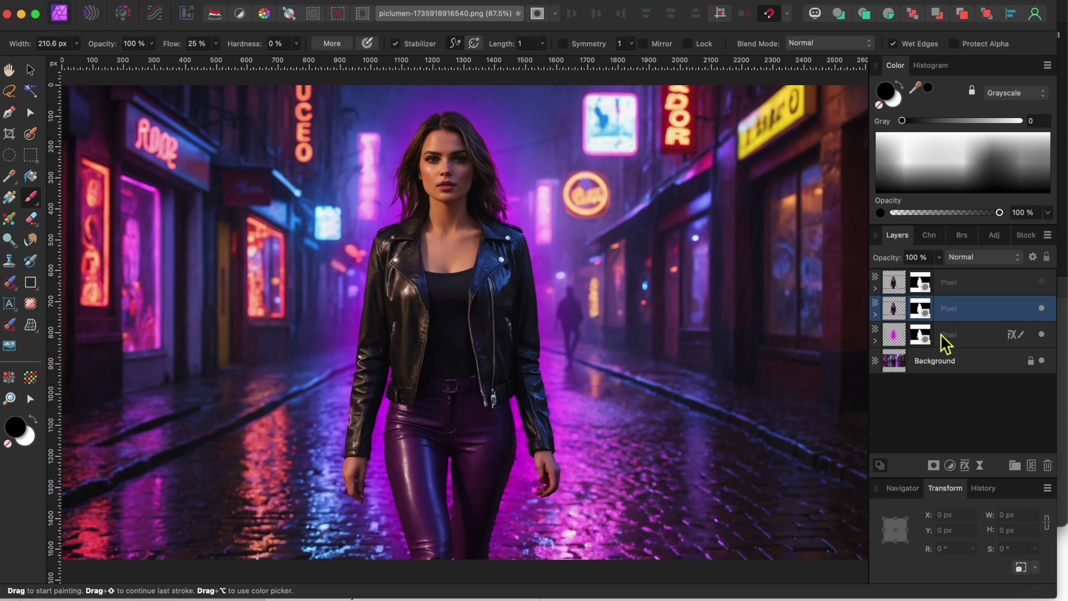
{"action": "left_click", "coordinate": [969, 465]}
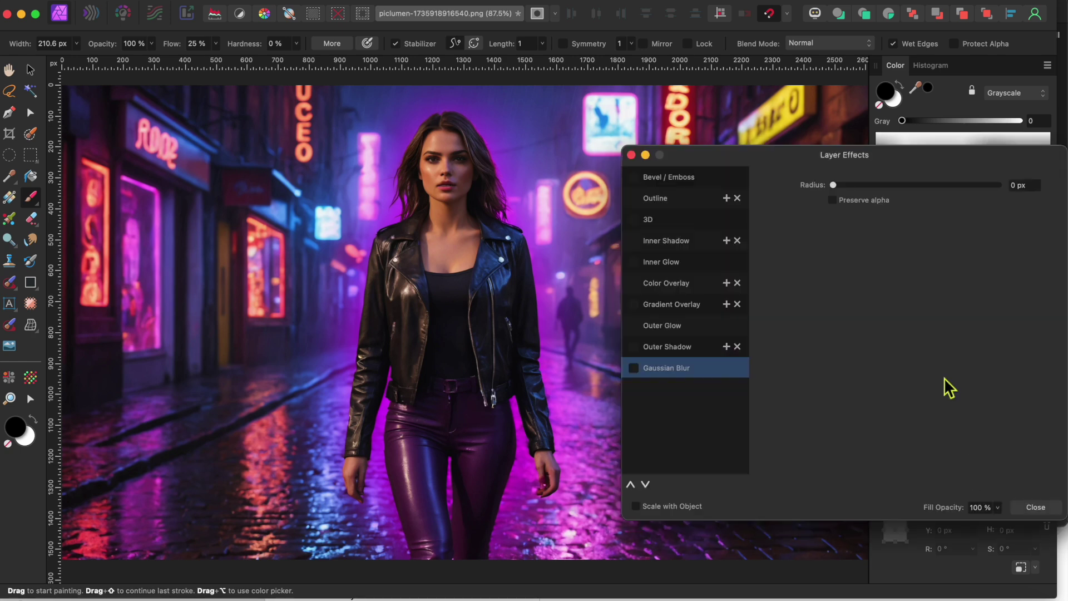
{"action": "left_click", "coordinate": [635, 327]}
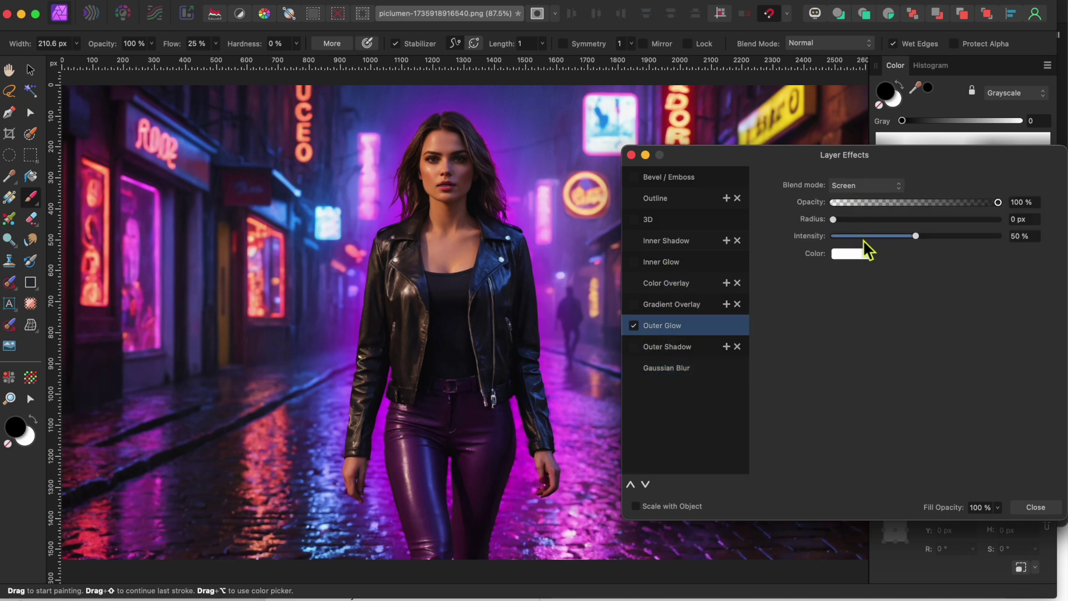
{"action": "left_click_drag", "start_coordinate": [838, 219], "coordinate": [926, 225]}
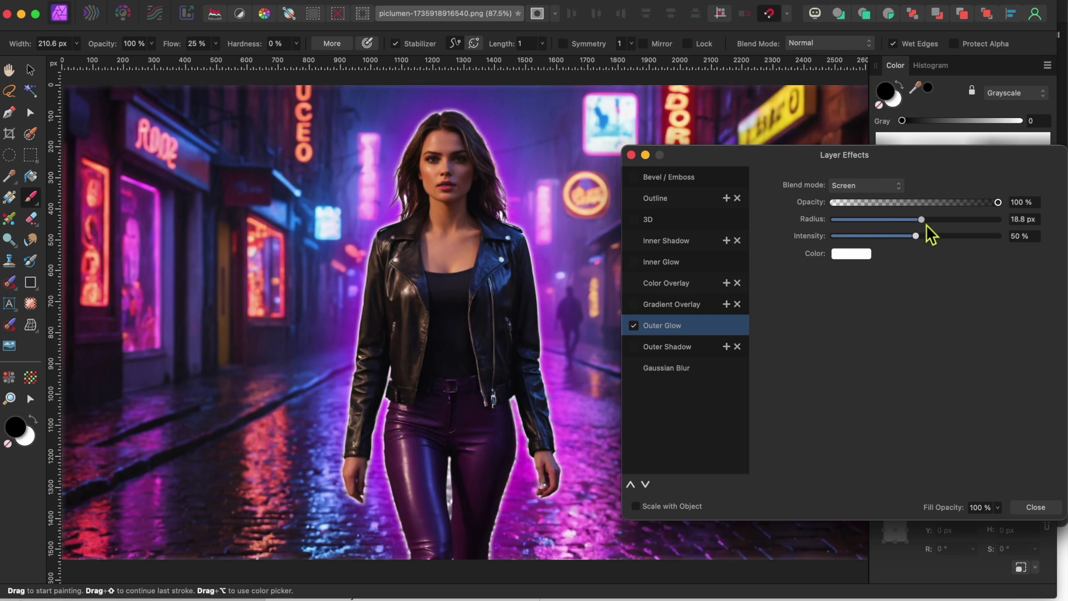
{"action": "left_click_drag", "start_coordinate": [919, 235], "coordinate": [874, 239]}
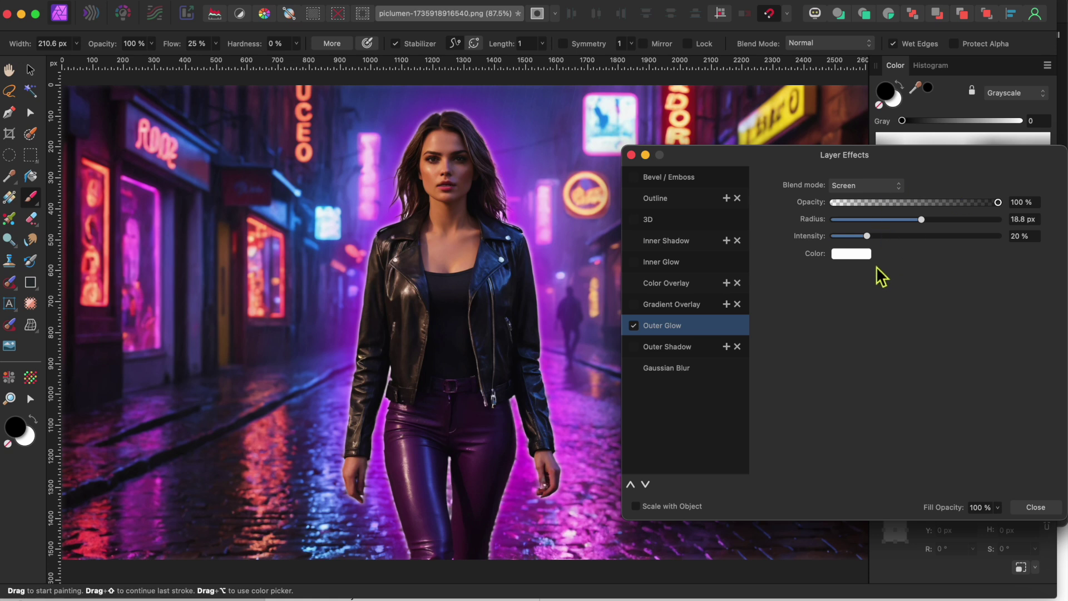
Set the outer glow colour to a very pale pink FDF2FF.
{"action": "left_click", "coordinate": [852, 255]}
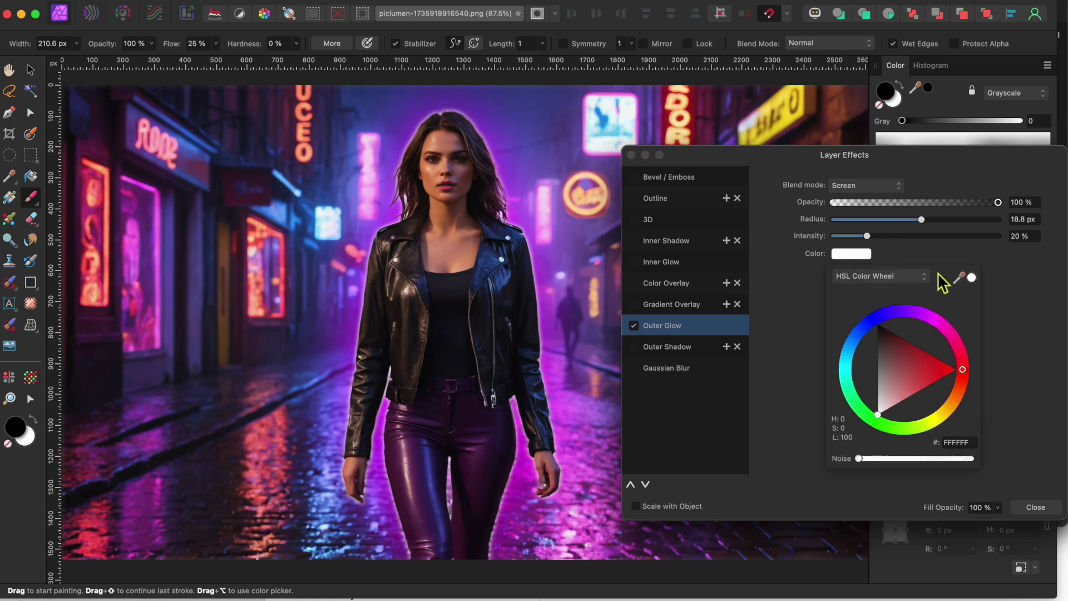
{"action": "left_click", "coordinate": [921, 315]}
{"action": "left_click_drag", "start_coordinate": [925, 322], "coordinate": [947, 411]}
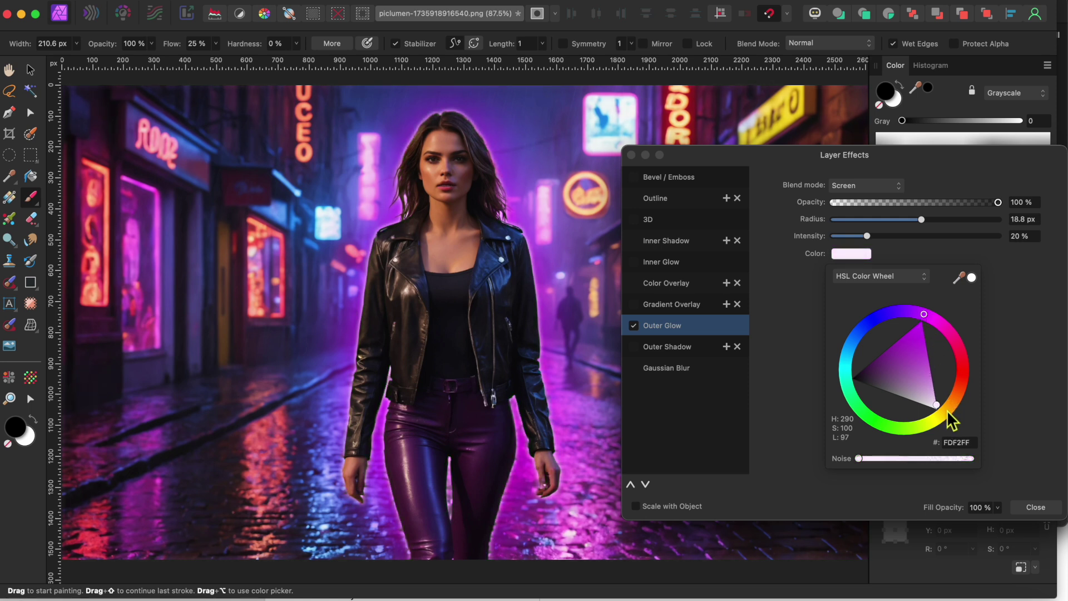
{"action": "left_click", "coordinate": [1043, 509]}
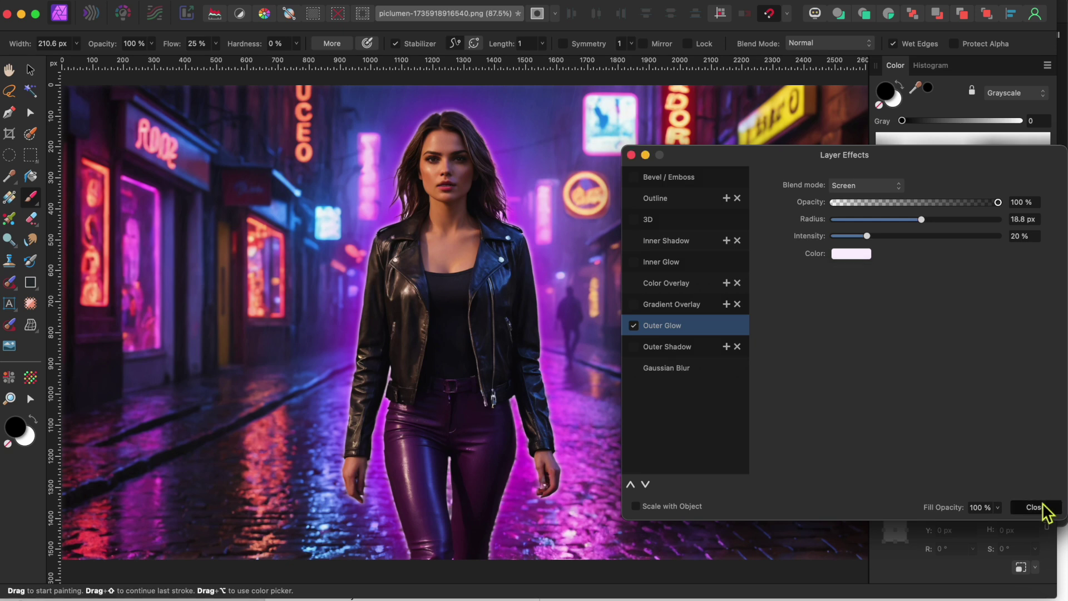
{"action": "left_click", "coordinate": [1036, 507]}
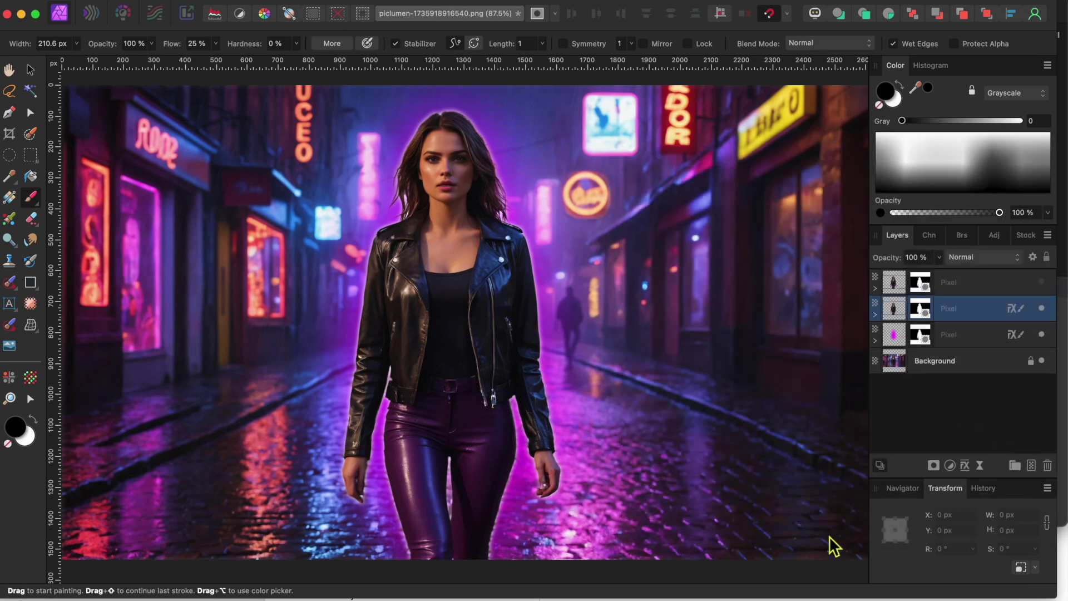
Make the top masked layer visible again and rasterize the second Pixel layer.
{"action": "left_click", "coordinate": [1041, 282]}
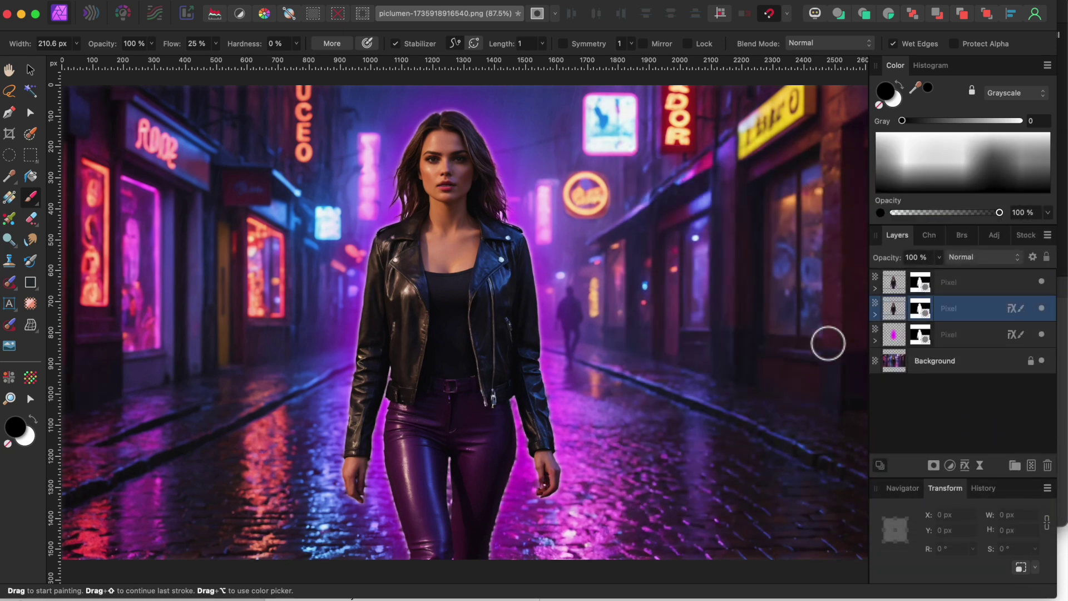
{"action": "right_click", "coordinate": [961, 316]}
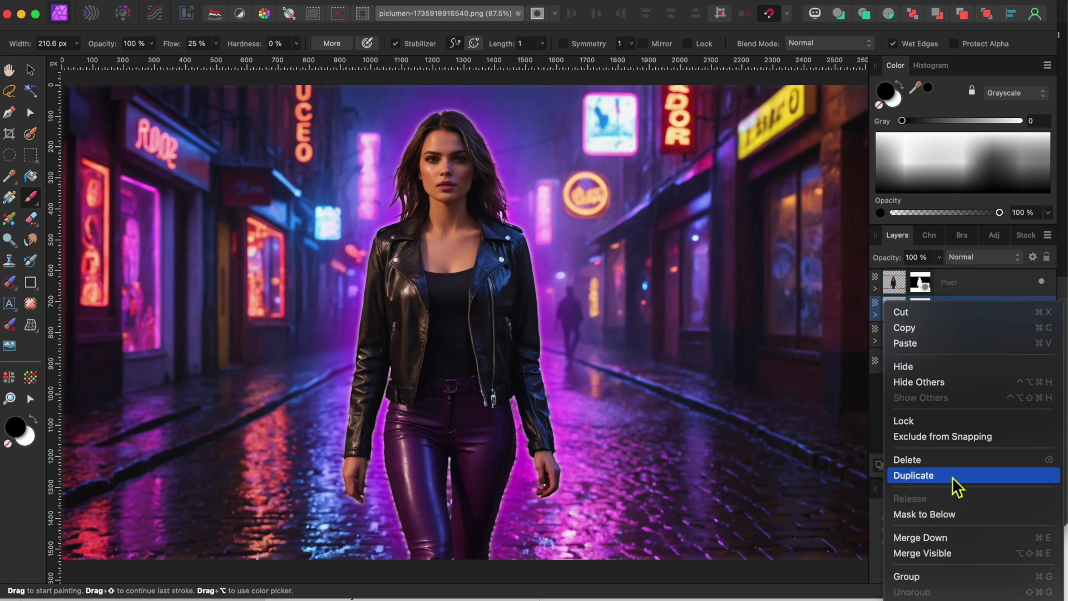
{"action": "left_click", "coordinate": [933, 476]}
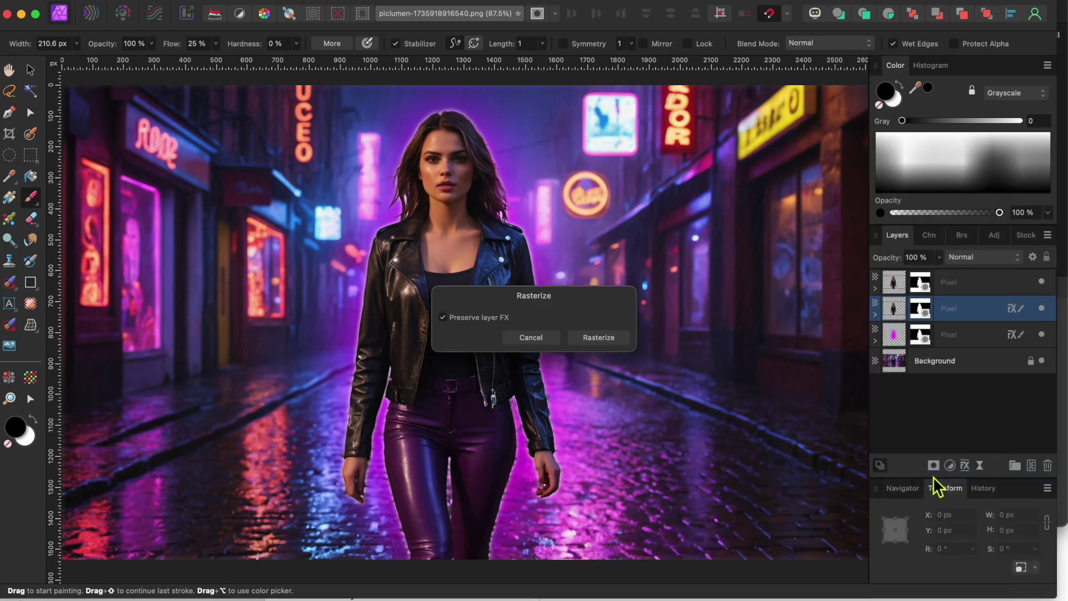
{"action": "left_click", "coordinate": [606, 338]}
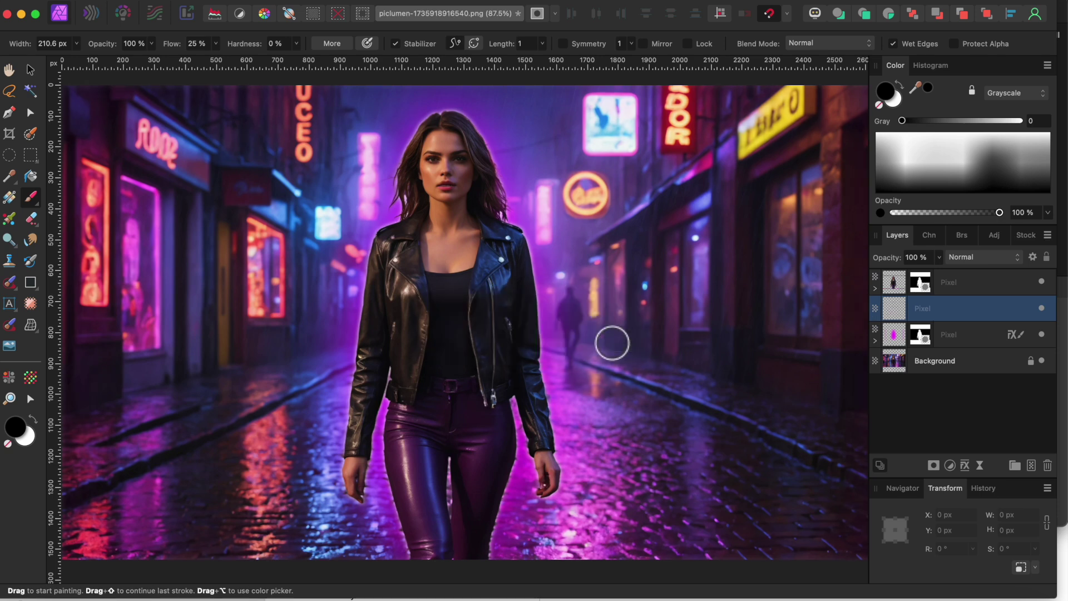
Rasterize the glow layer with Preserve layer FX unchecked, then select the second Pixel layer.
{"action": "left_click", "coordinate": [953, 335]}
{"action": "right_click", "coordinate": [953, 336]}
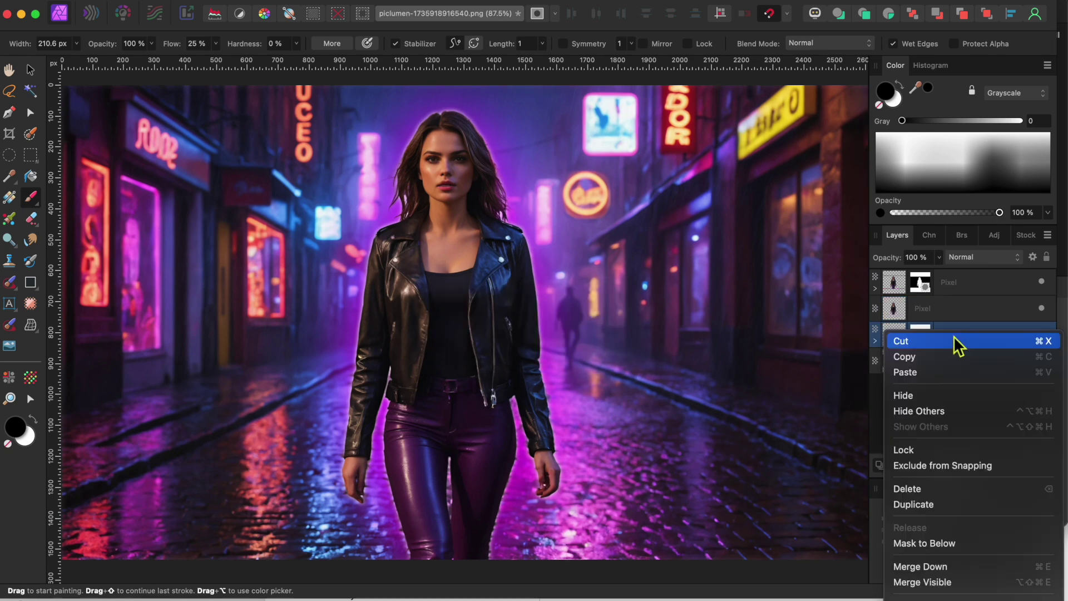
{"action": "scroll", "coordinate": [948, 508], "scroll_direction": "down", "scroll_amount": 2}
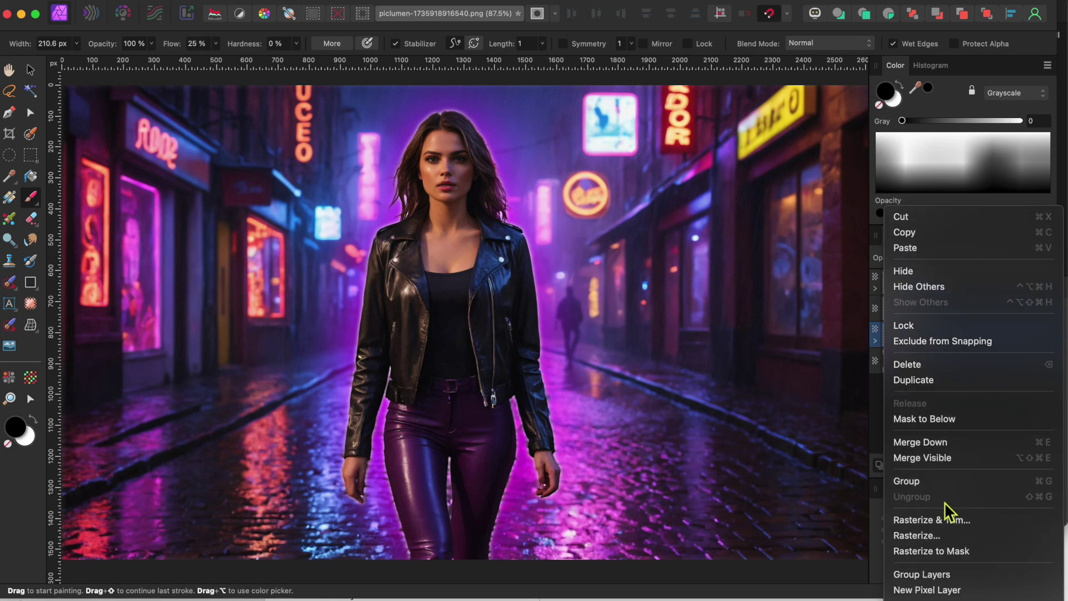
{"action": "left_click", "coordinate": [926, 533]}
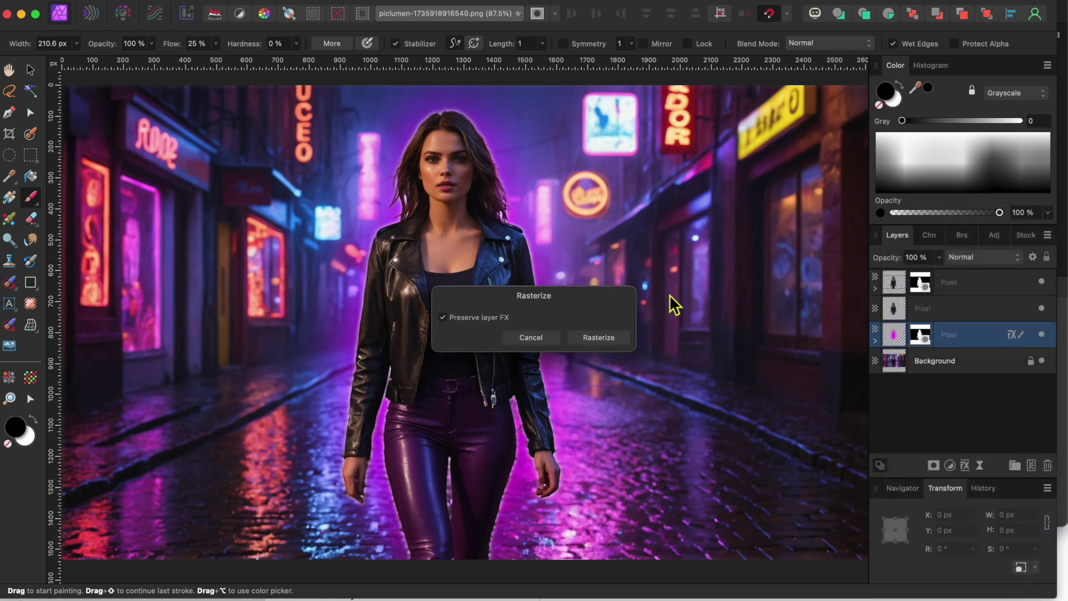
{"action": "left_click", "coordinate": [450, 317]}
{"action": "left_click", "coordinate": [599, 337]}
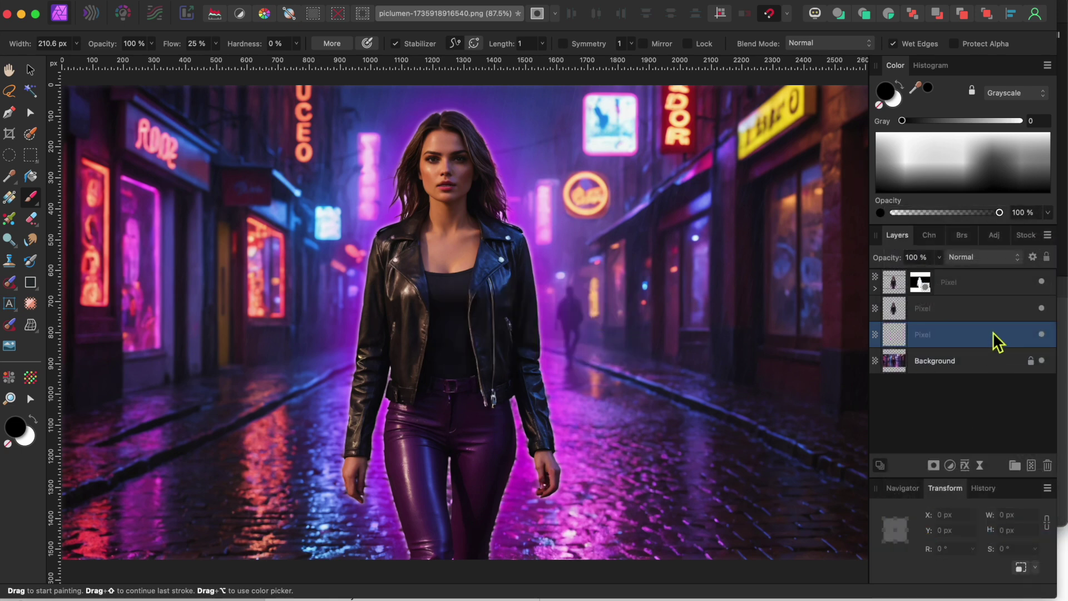
{"action": "left_click", "coordinate": [976, 285]}
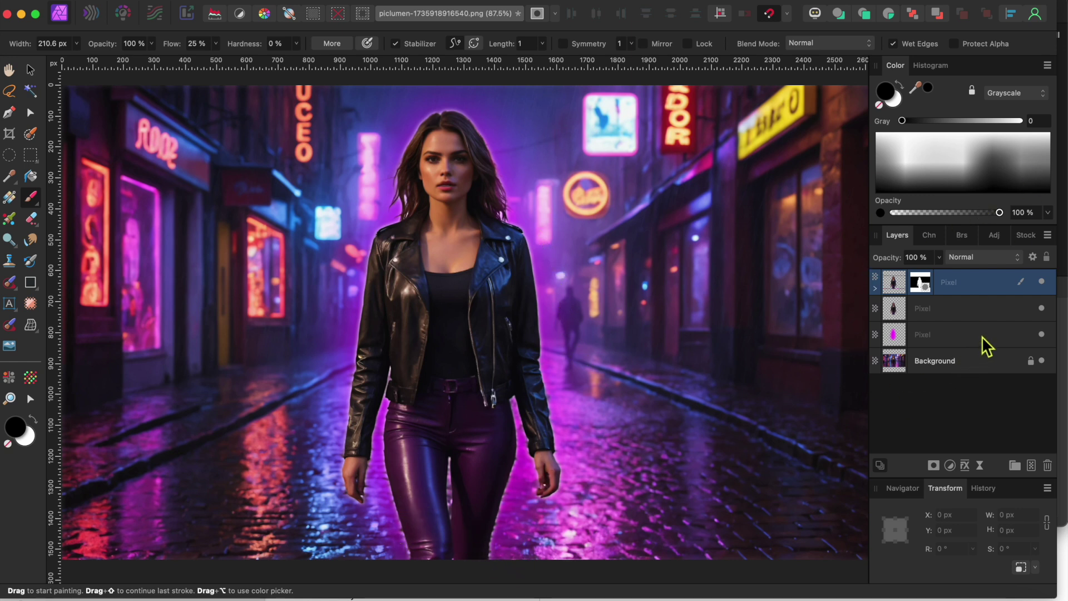
{"action": "left_click", "coordinate": [982, 311]}
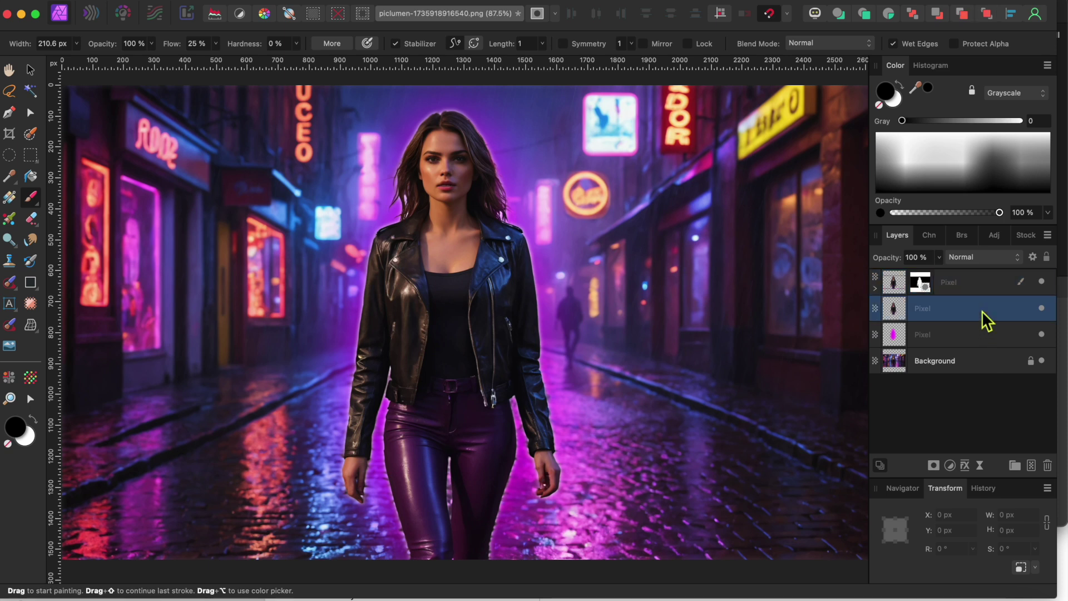
Merge the two lower Pixel layers into one and give it an inverted, white mask.
{"action": "left_click", "coordinate": [977, 349], "text": "shift"}
{"action": "right_click", "coordinate": [973, 338]}
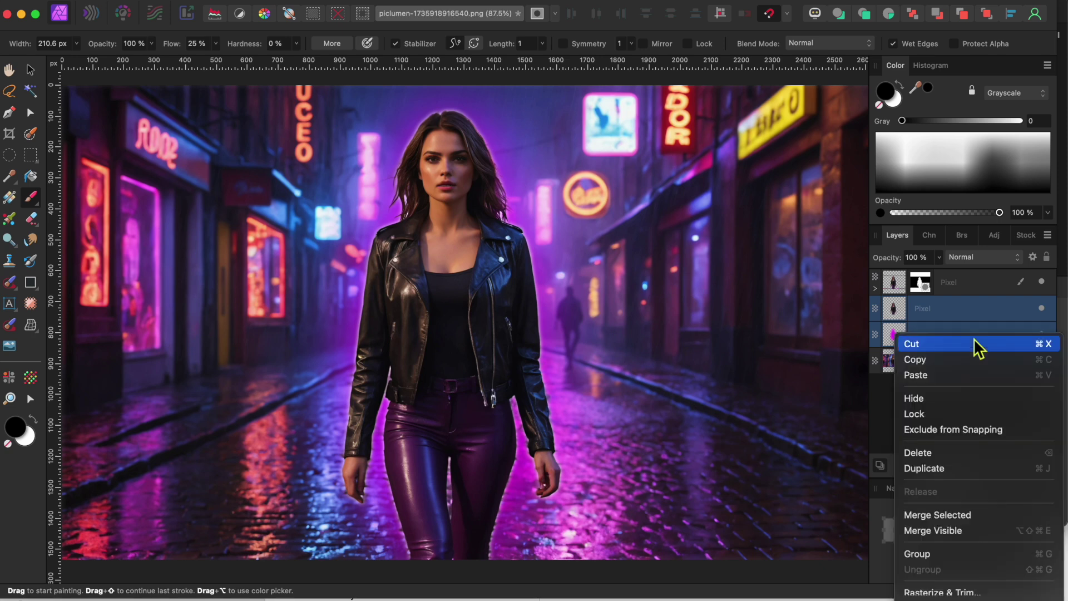
{"action": "left_click", "coordinate": [949, 513]}
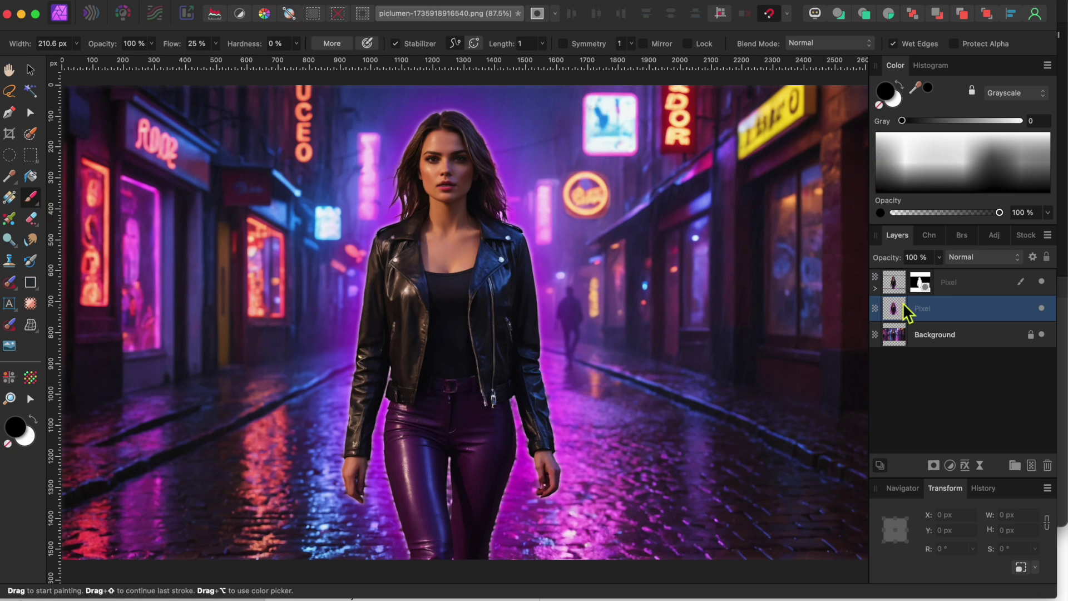
{"action": "left_click", "coordinate": [935, 466], "text": "alt"}
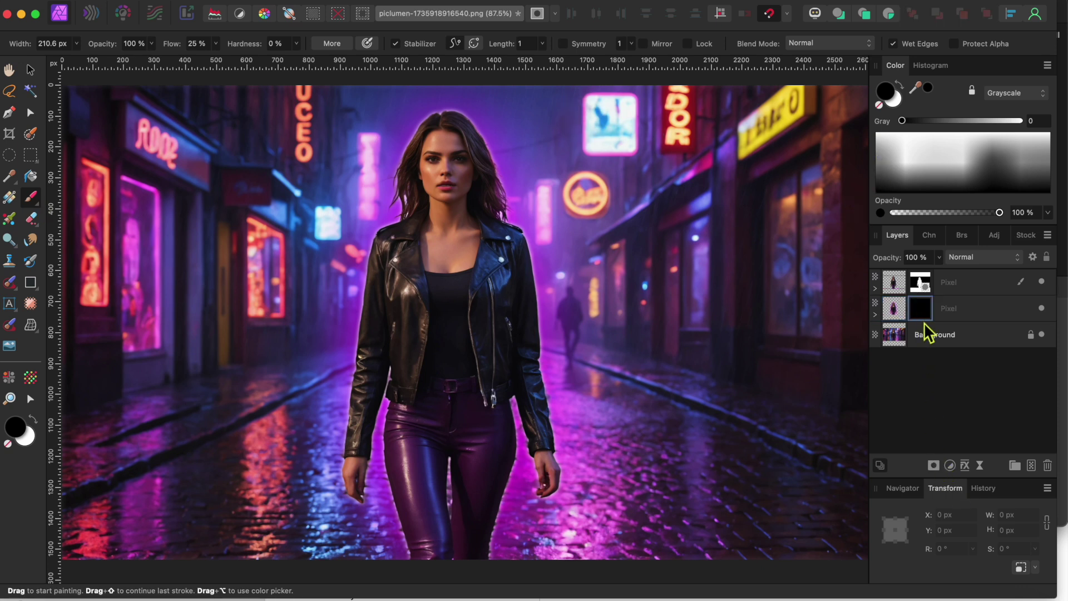
{"action": "key", "text": "super+i"}
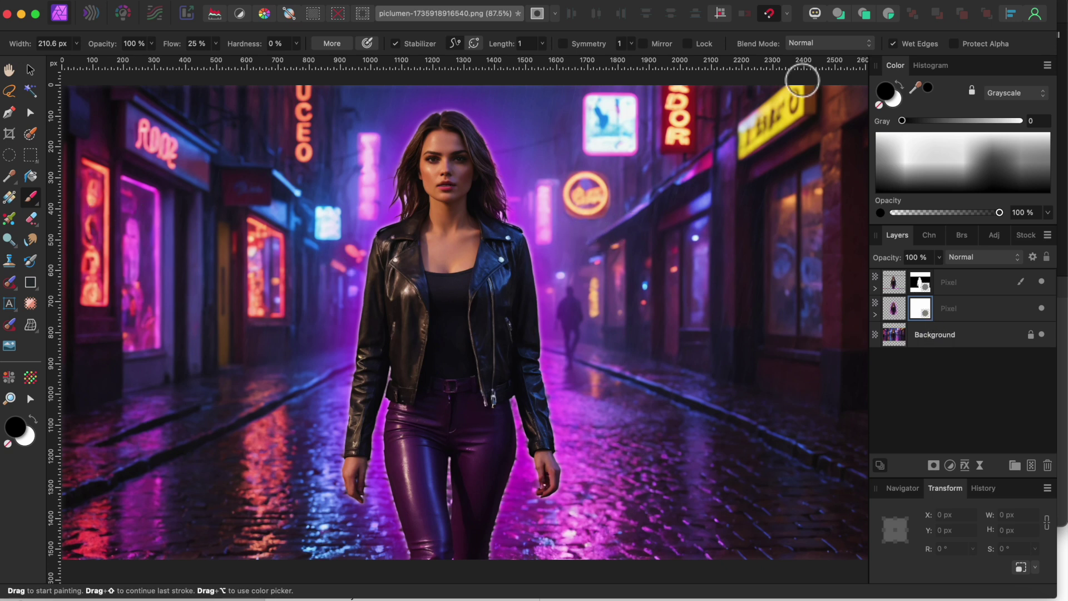
Paint black into the merged glow layer's mask to hide the glow over most of the figure.
{"action": "mouse_move", "coordinate": [430, 527]}
{"action": "left_mouse_down"}
{"action": "mouse_move", "coordinate": [507, 534]}
{"action": "mouse_move", "coordinate": [501, 548]}
{"action": "mouse_move", "coordinate": [523, 472]}
{"action": "mouse_move", "coordinate": [519, 409]}
{"action": "mouse_move", "coordinate": [559, 389]}
{"action": "mouse_move", "coordinate": [549, 306]}
{"action": "mouse_move", "coordinate": [522, 238]}
{"action": "mouse_move", "coordinate": [545, 412]}
{"action": "mouse_move", "coordinate": [446, 554]}
{"action": "mouse_move", "coordinate": [392, 493]}
{"action": "mouse_move", "coordinate": [373, 431]}
{"action": "mouse_move", "coordinate": [388, 384]}
{"action": "mouse_move", "coordinate": [350, 478]}
{"action": "mouse_move", "coordinate": [336, 442]}
{"action": "mouse_move", "coordinate": [375, 503]}
{"action": "mouse_move", "coordinate": [550, 470]}
{"action": "mouse_move", "coordinate": [522, 295]}
{"action": "mouse_move", "coordinate": [541, 245]}
{"action": "mouse_move", "coordinate": [484, 104]}
{"action": "left_mouse_up"}
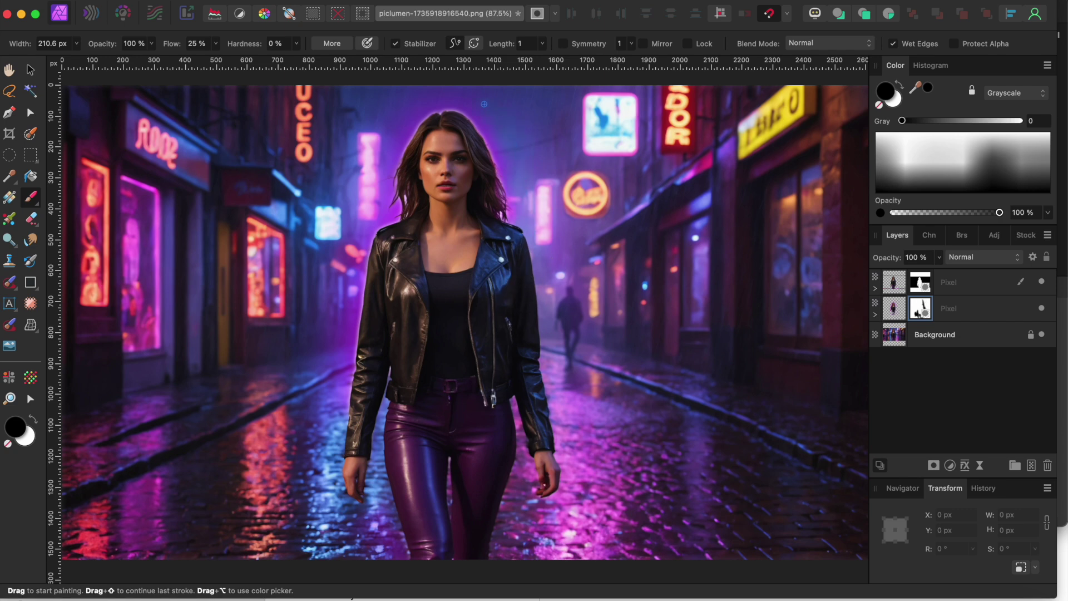